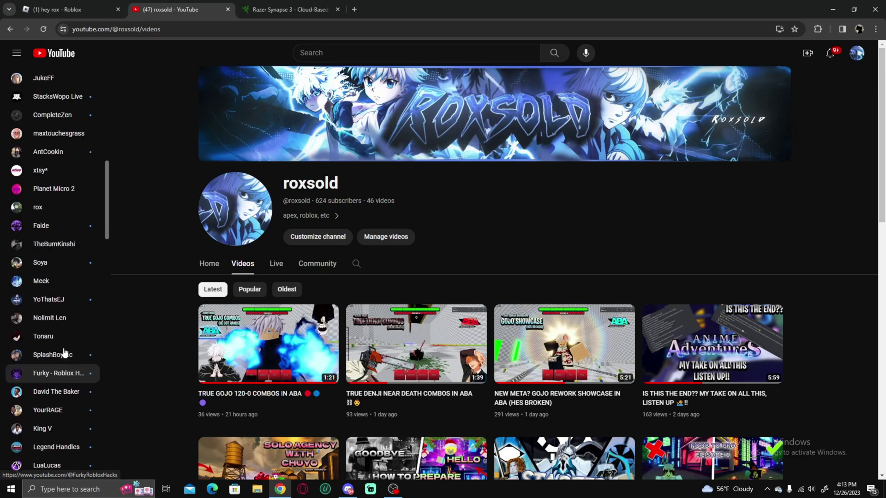
Step: Search YouTube for another creator's channel by name and open it from the results
{"action": "scroll", "coordinate": [60, 299], "scroll_direction": "up", "scroll_amount": 2}
{"action": "scroll", "coordinate": [60, 228], "scroll_direction": "up", "scroll_amount": 1}
{"action": "scroll", "coordinate": [65, 228], "scroll_direction": "down", "scroll_amount": 7}
{"action": "scroll", "coordinate": [72, 229], "scroll_direction": "down", "scroll_amount": 9}
{"action": "scroll", "coordinate": [72, 226], "scroll_direction": "down", "scroll_amount": 6}
{"action": "scroll", "coordinate": [72, 235], "scroll_direction": "down", "scroll_amount": 1}
{"action": "left_click", "coordinate": [328, 54]}
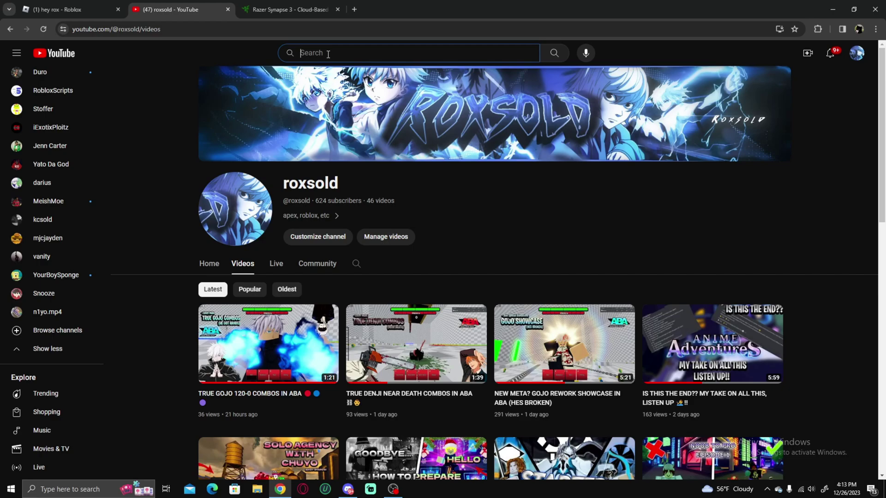
{"action": "type", "text": "Thebump"}
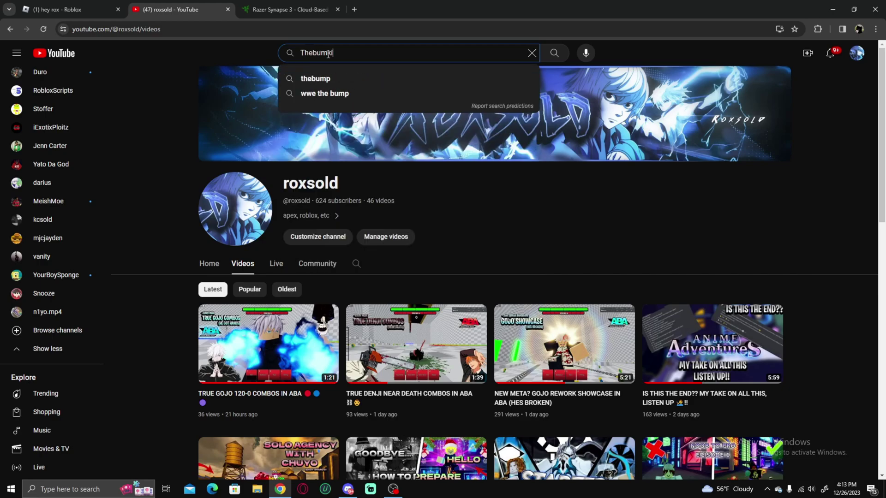
{"action": "type", "text": "inshi"}
{"action": "key", "text": "Return"}
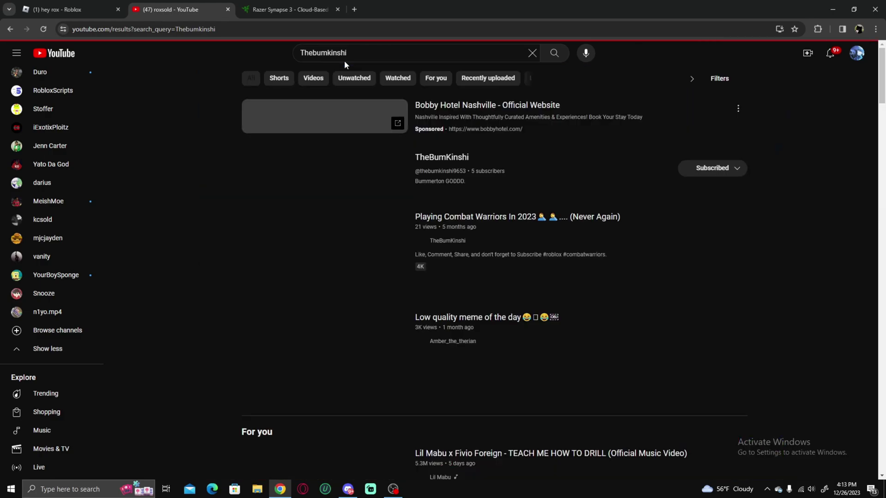
{"action": "left_click", "coordinate": [443, 205]}
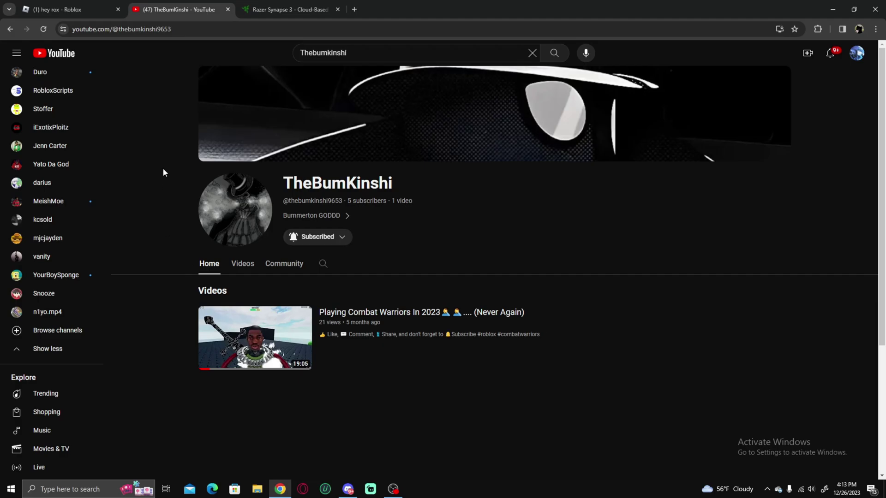
Step: Clear the search and return to your own channel via the account menu
{"action": "left_click", "coordinate": [532, 52]}
{"action": "left_click", "coordinate": [857, 53]}
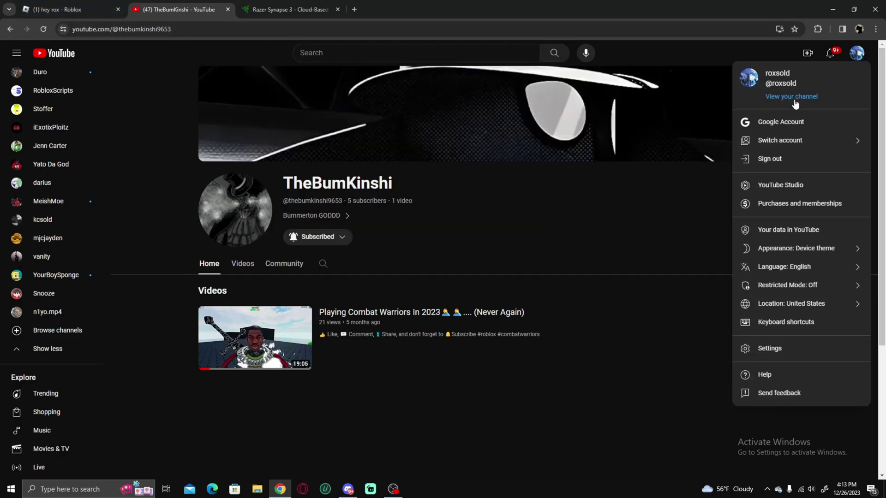
{"action": "left_click", "coordinate": [795, 104]}
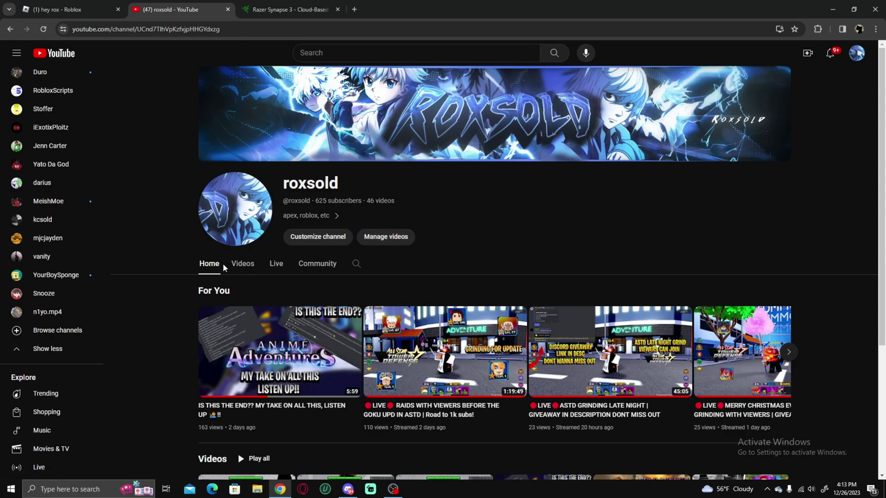
Step: Show your channel's uploaded videos on the Videos tab, then start a new browser tab
{"action": "left_click", "coordinate": [240, 264]}
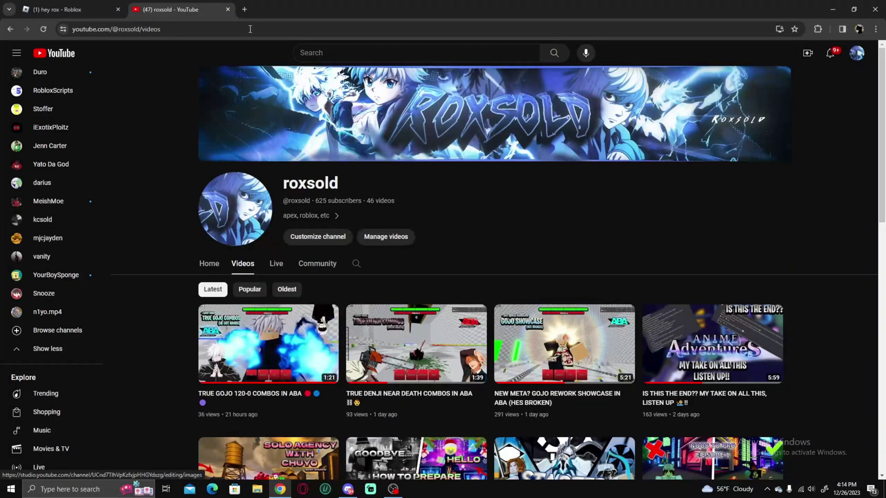
{"action": "left_click", "coordinate": [247, 12]}
Step: Google 'razer synapse', and in a second tab Google 'razer mouse'
{"action": "type", "text": "razer synapse"}
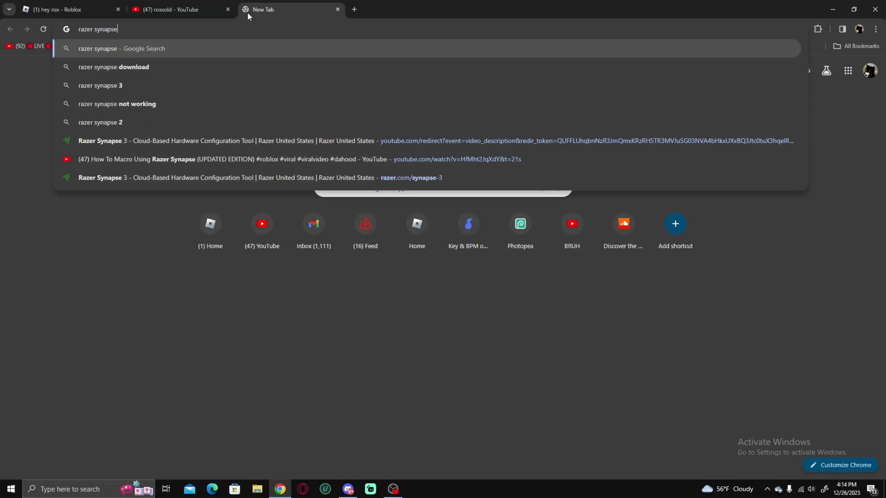
{"action": "key", "text": "Return"}
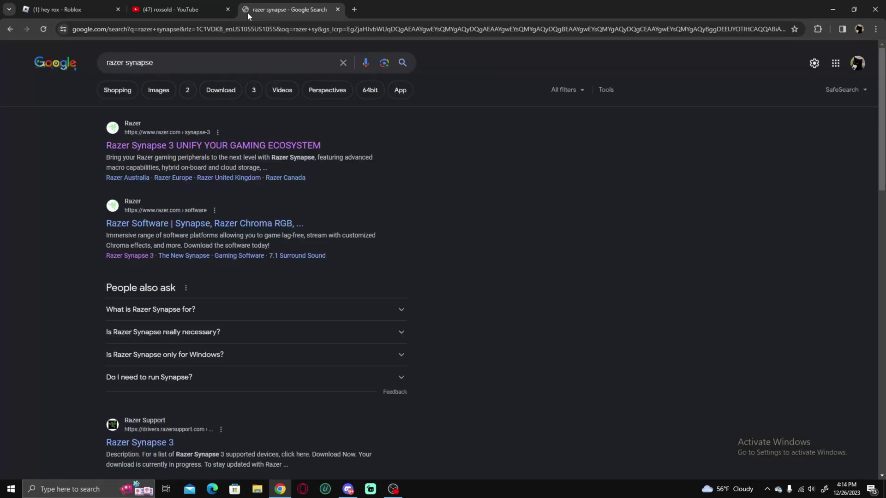
{"action": "left_click", "coordinate": [354, 8]}
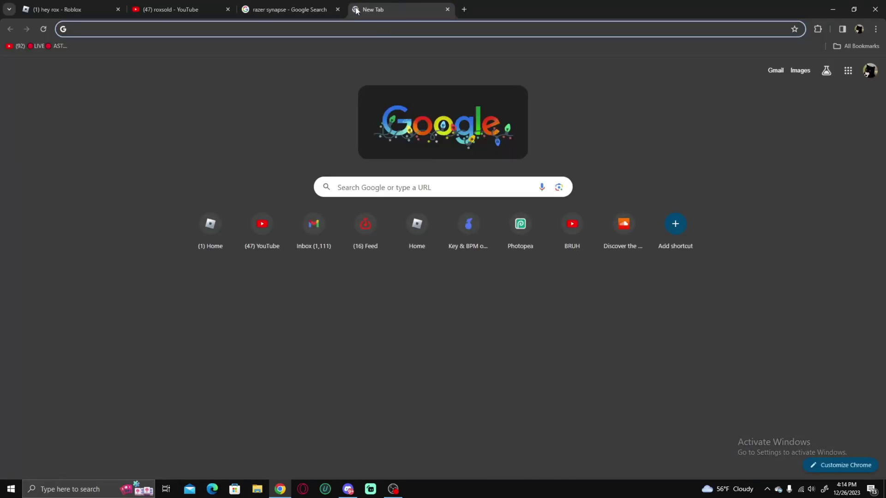
{"action": "type", "text": "razer mouse"}
{"action": "key", "text": "Return"}
Step: Glance at razer mouse Shopping and Images results, close that tab, and open the Razer Synapse 3 page
{"action": "left_click", "coordinate": [121, 92]}
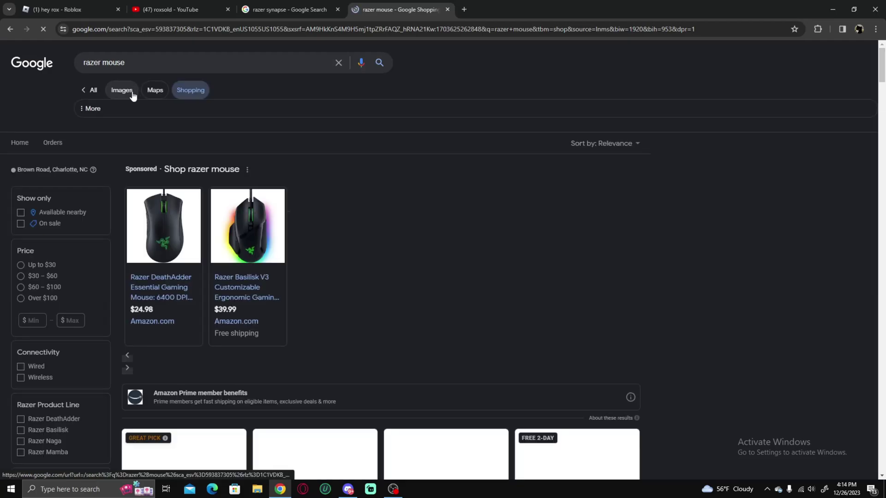
{"action": "left_click", "coordinate": [128, 92]}
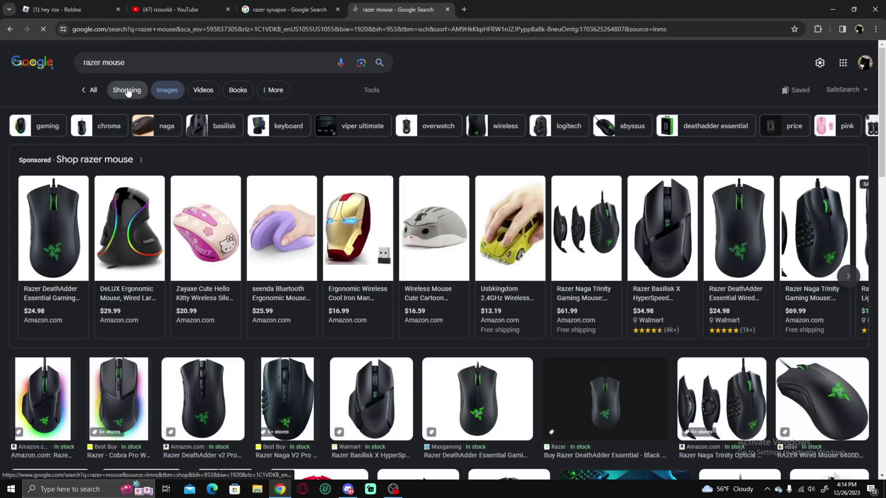
{"action": "scroll", "coordinate": [342, 326], "scroll_direction": "down", "scroll_amount": 4}
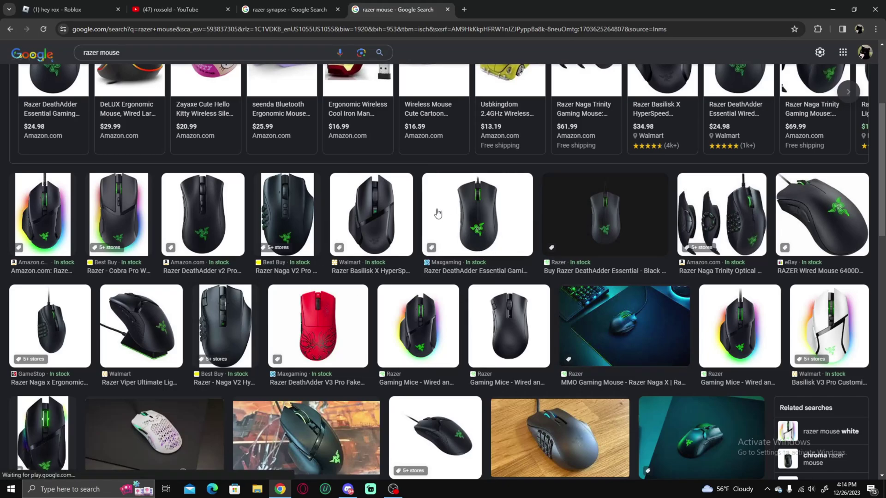
{"action": "left_click", "coordinate": [446, 9]}
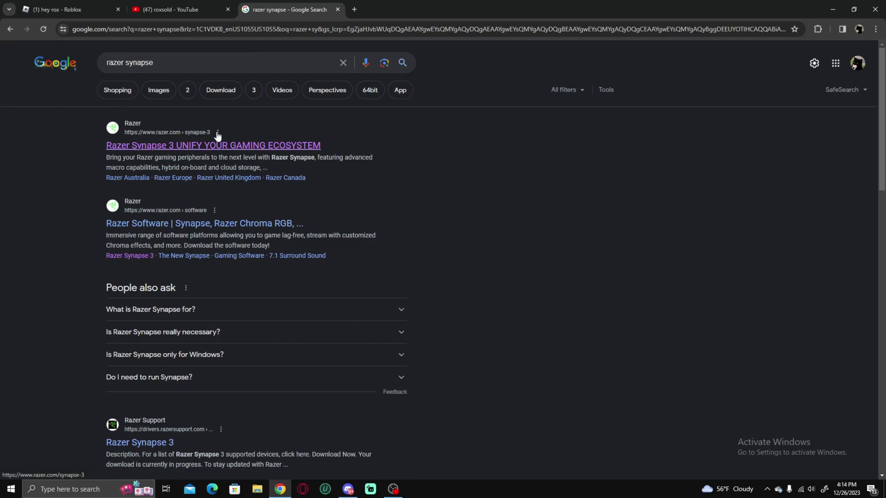
{"action": "left_click", "coordinate": [223, 145]}
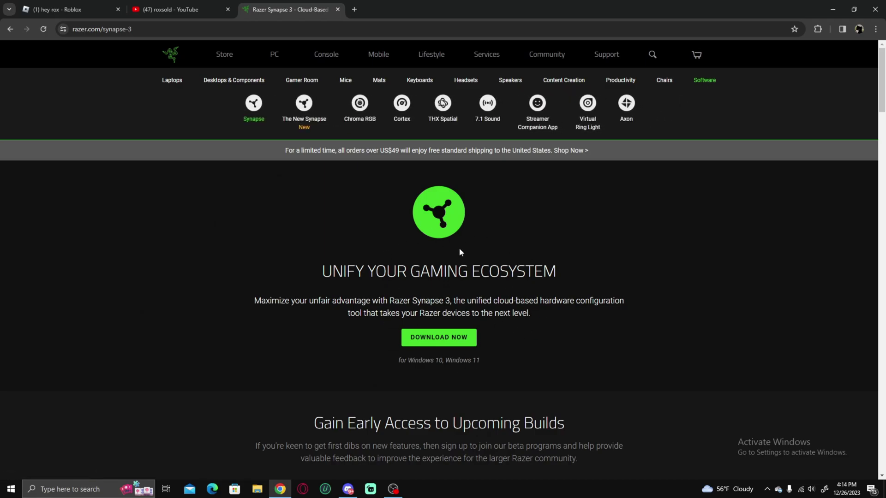
Step: Download the Razer Synapse installer from the razer.com page
{"action": "left_click_drag", "start_coordinate": [492, 365], "coordinate": [514, 361]}
{"action": "left_click", "coordinate": [406, 368]}
{"action": "left_click", "coordinate": [515, 361]}
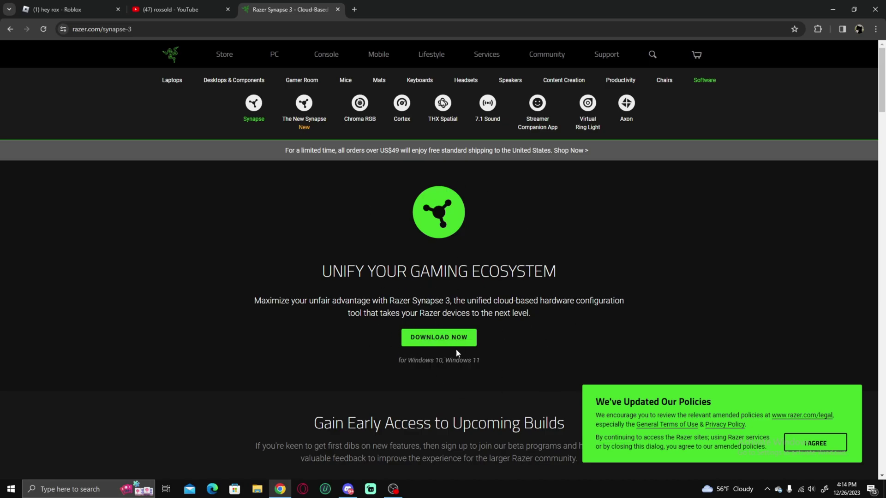
{"action": "left_click", "coordinate": [445, 339]}
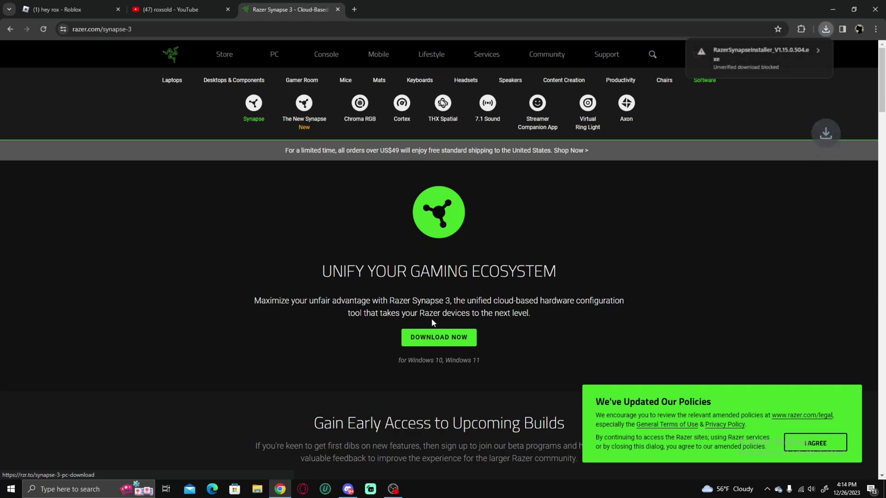
Step: Keep the unverified RazerSynapseInstaller_V1.15.0.504.exe and launch it from the downloads list
{"action": "left_click", "coordinate": [791, 52]}
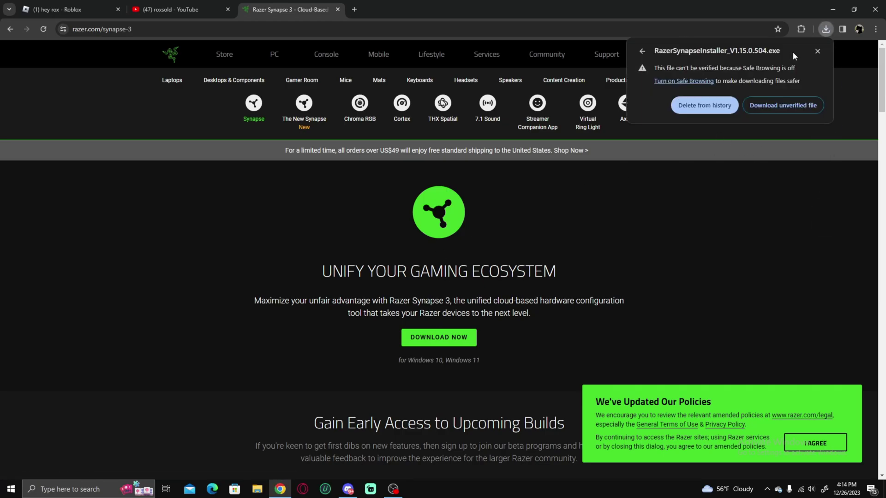
{"action": "left_click", "coordinate": [782, 107]}
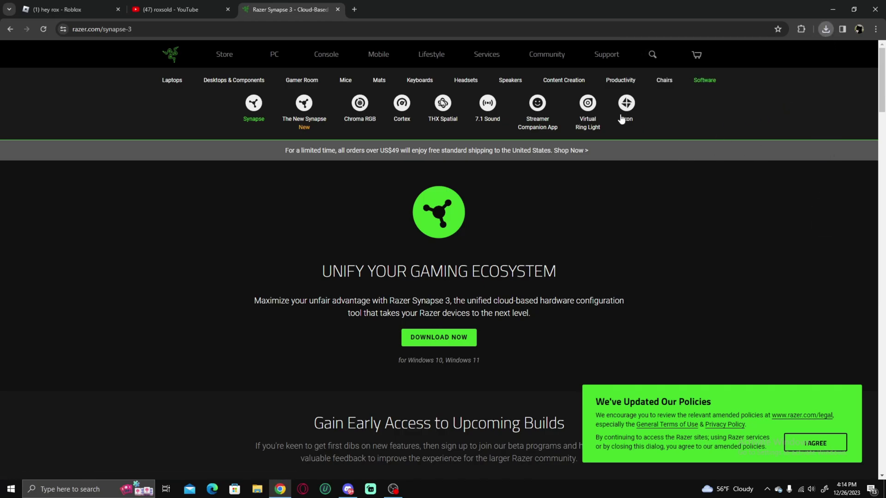
{"action": "left_click", "coordinate": [825, 29]}
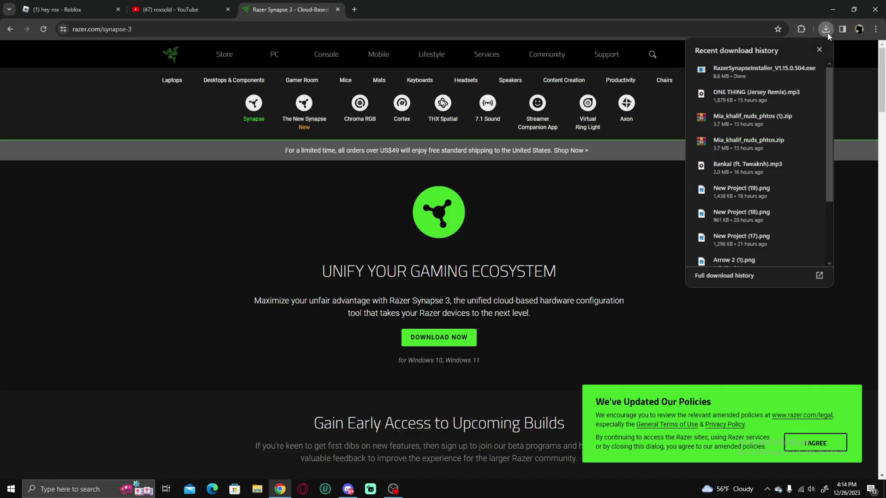
{"action": "left_click", "coordinate": [757, 71]}
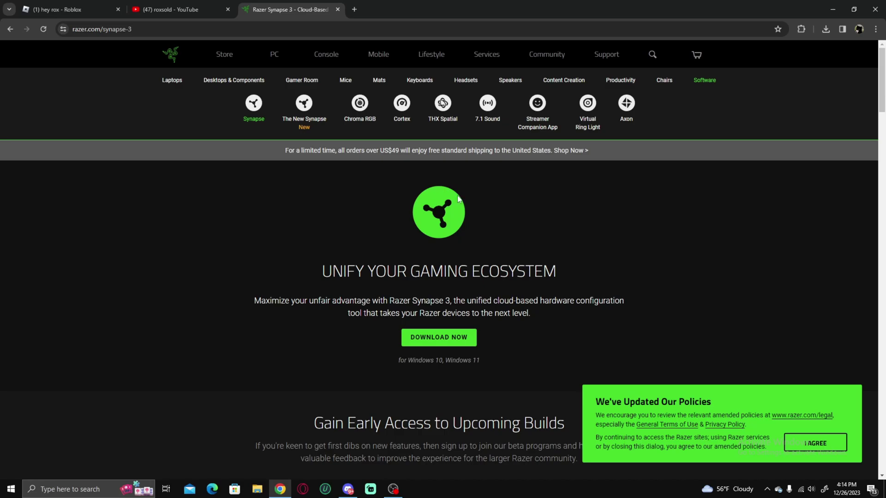
Step: Move Display Capture 2 to the top of the OBS Sources list
{"action": "left_click", "coordinate": [400, 491]}
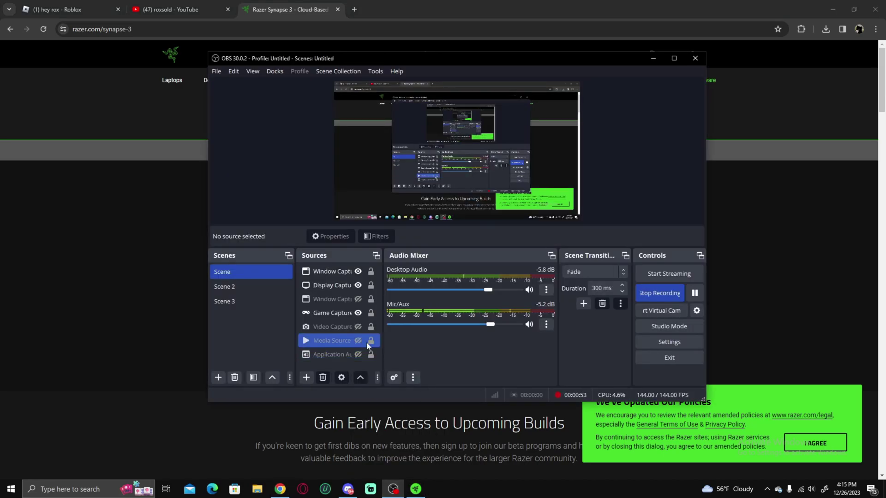
{"action": "left_click", "coordinate": [354, 285]}
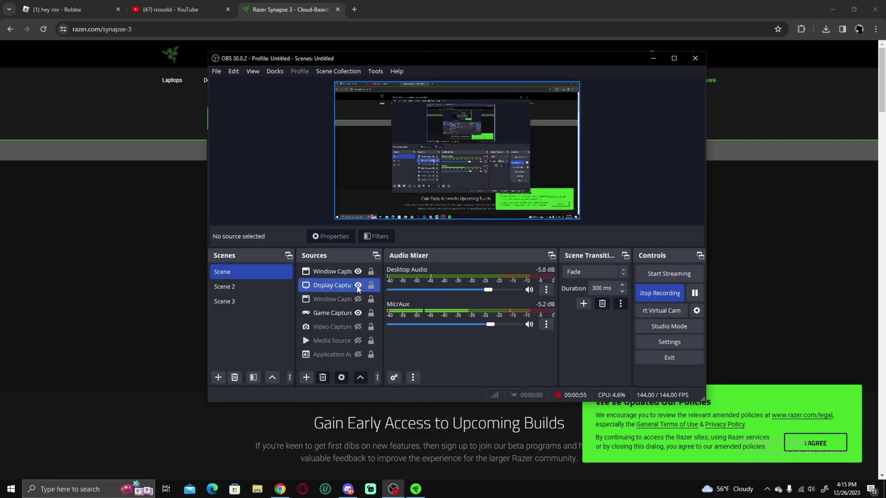
{"action": "left_click_drag", "start_coordinate": [355, 286], "coordinate": [348, 267]}
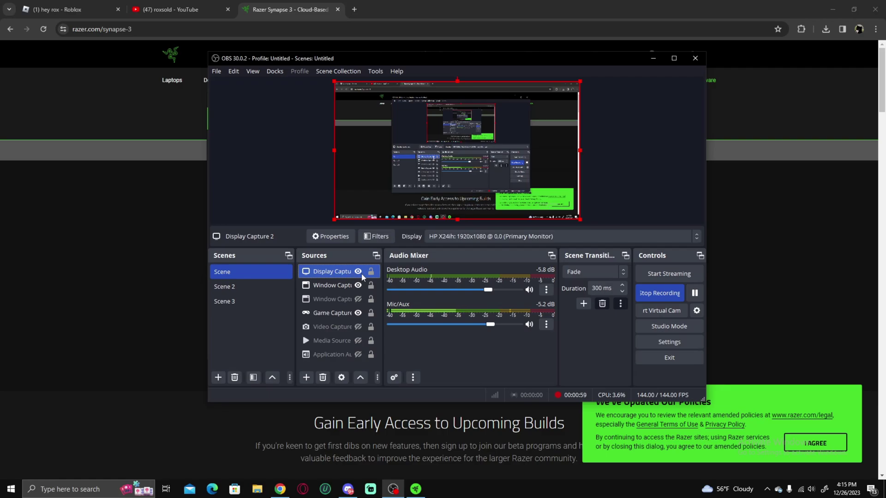
Step: Reposition the OBS window and minimize it to reveal the Razer installer
{"action": "left_click", "coordinate": [814, 273]}
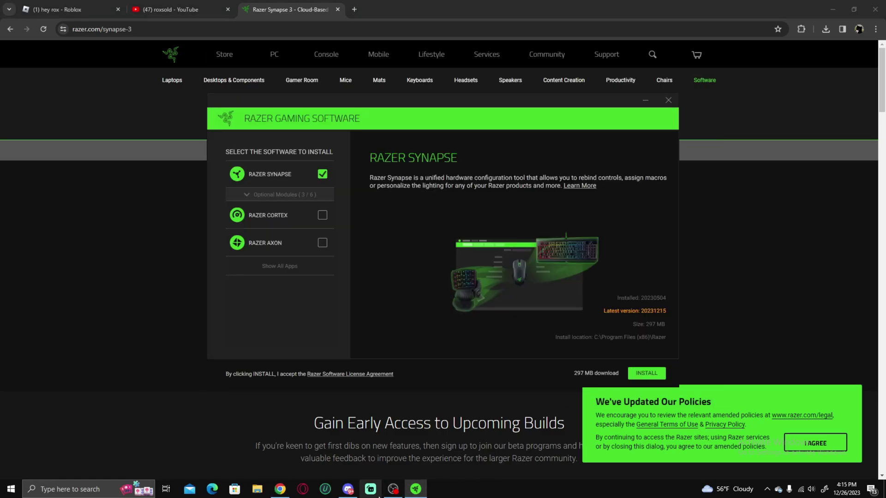
{"action": "left_click", "coordinate": [393, 490]}
{"action": "left_click_drag", "start_coordinate": [473, 61], "coordinate": [504, 100]}
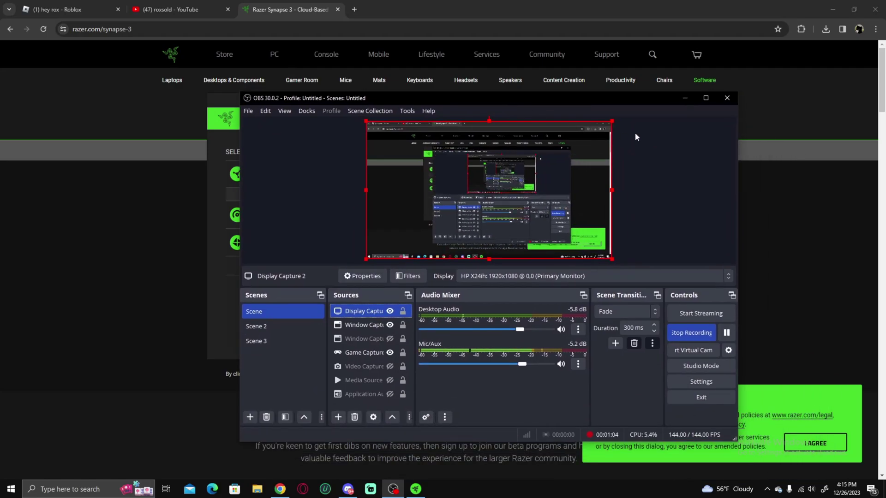
{"action": "left_click", "coordinate": [683, 99]}
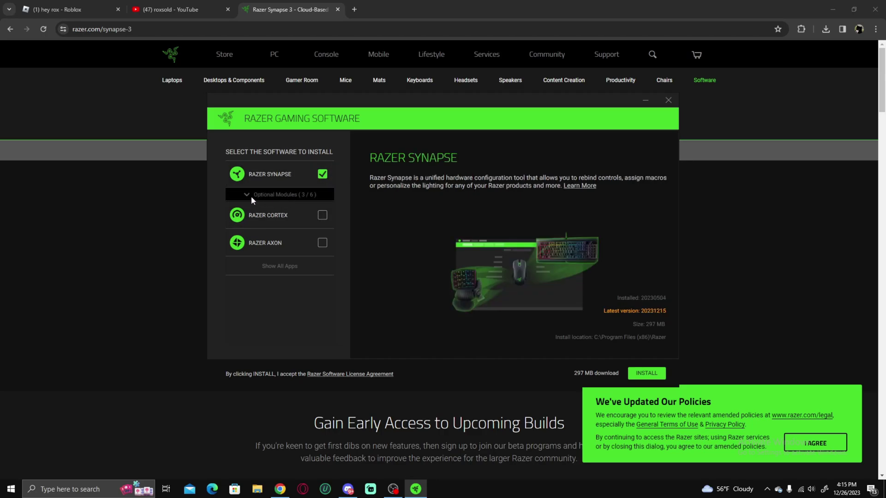
Step: Tick MACRO under Optional Modules and install Synapse with it to completion
{"action": "left_click", "coordinate": [276, 266]}
{"action": "scroll", "coordinate": [271, 256], "scroll_direction": "down", "scroll_amount": 1}
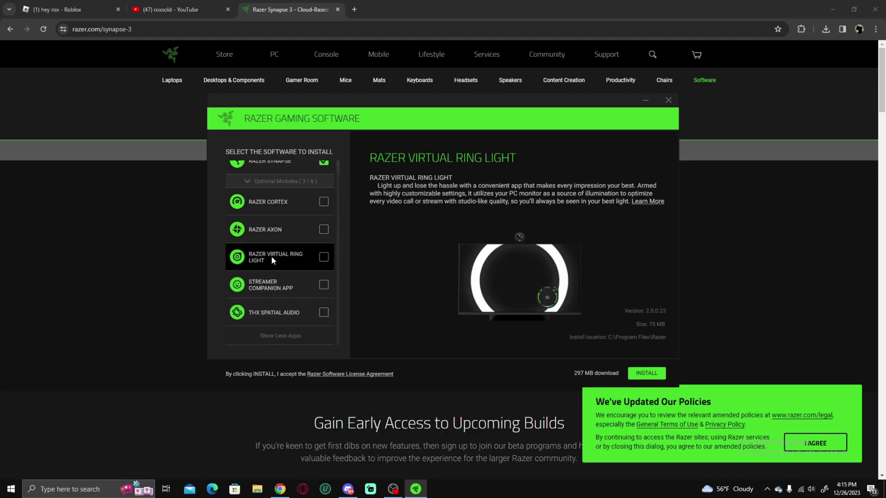
{"action": "scroll", "coordinate": [278, 332], "scroll_direction": "up", "scroll_amount": 1}
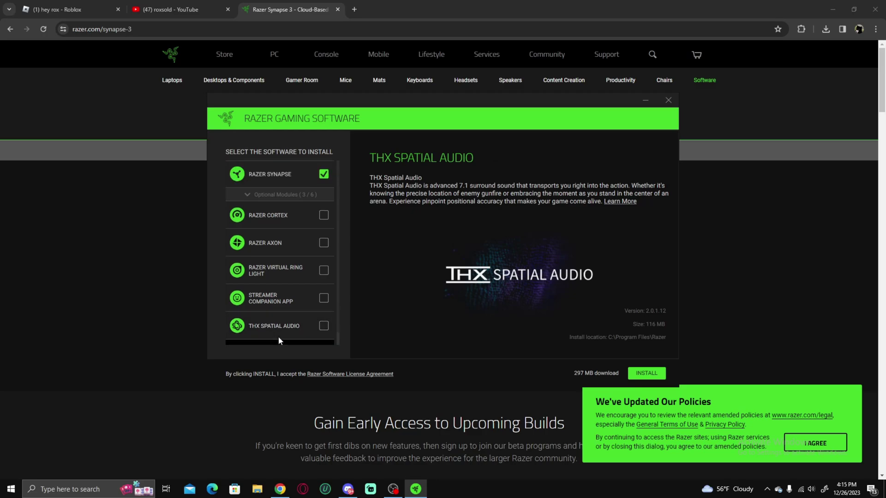
{"action": "left_click", "coordinate": [269, 193]}
{"action": "left_click", "coordinate": [270, 195]}
{"action": "left_click", "coordinate": [270, 196]}
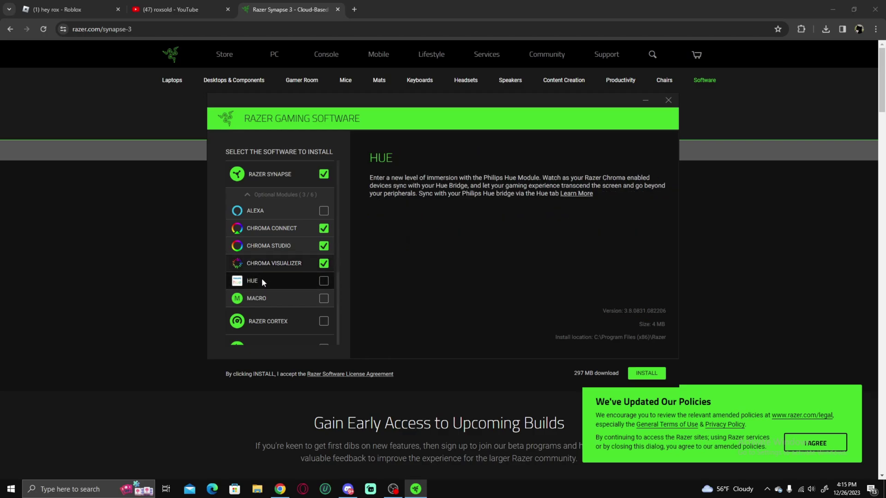
{"action": "left_click", "coordinate": [324, 298]}
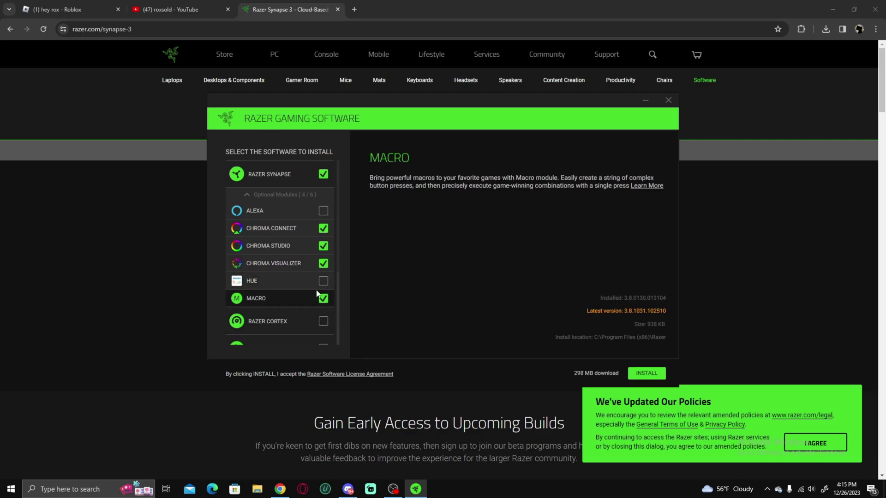
{"action": "left_click", "coordinate": [646, 372]}
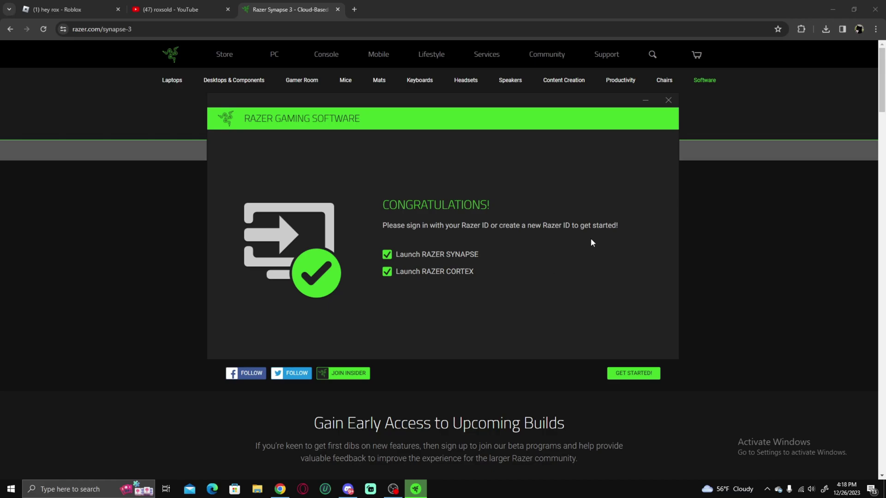
Step: Launch Synapse and Cortex, dismiss the cleanup notice, and browse Cortex's Platforms, In-Game, Deals and booster pages
{"action": "left_click", "coordinate": [633, 373]}
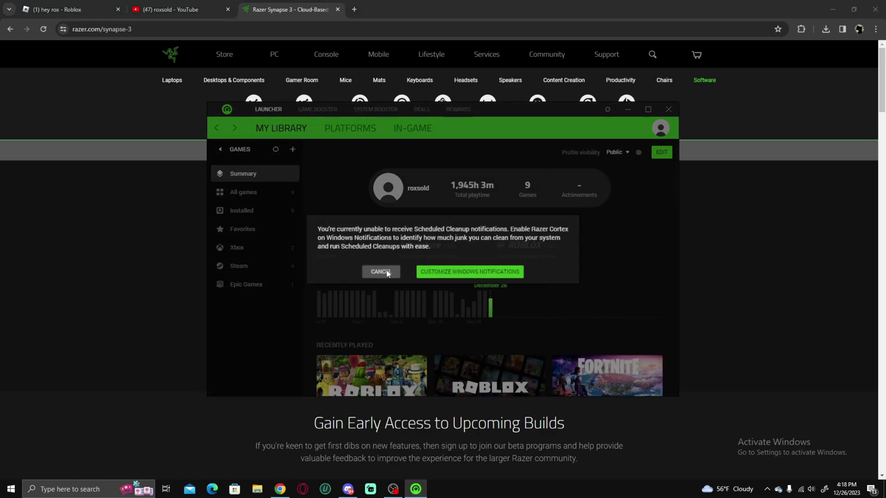
{"action": "left_click", "coordinate": [381, 272]}
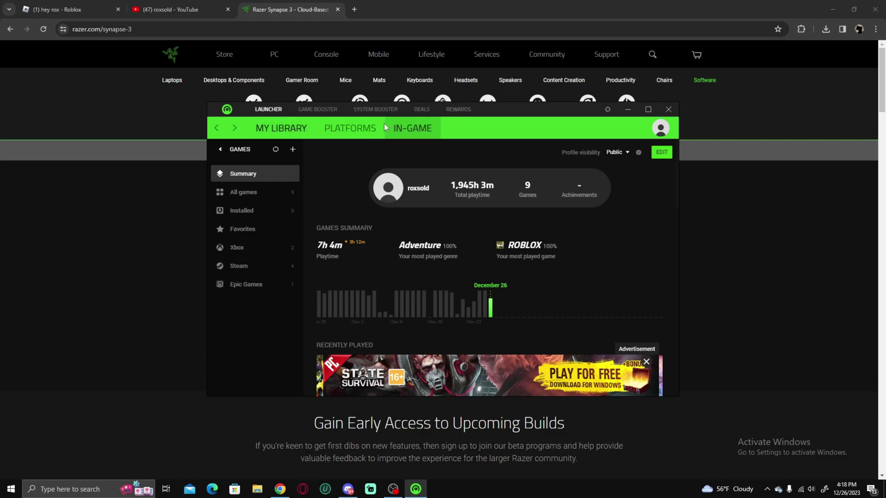
{"action": "left_click", "coordinate": [371, 127]}
{"action": "left_click", "coordinate": [400, 127]}
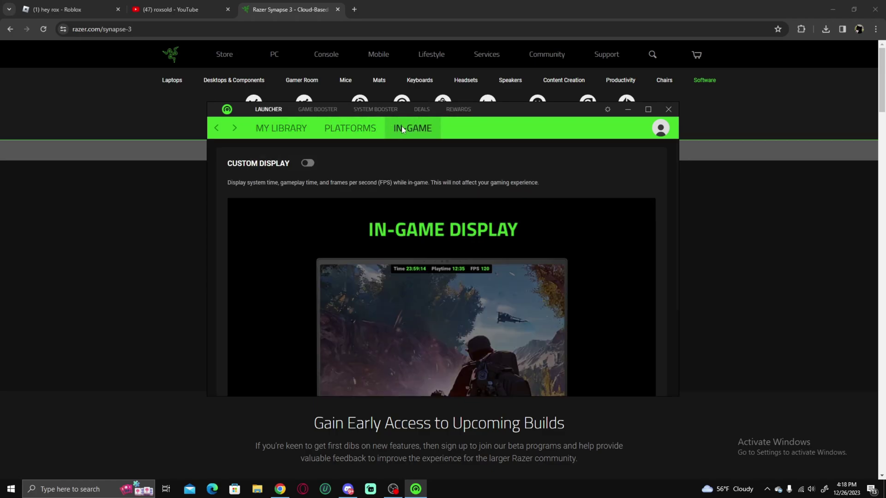
{"action": "left_click", "coordinate": [427, 113]}
{"action": "left_click", "coordinate": [375, 110]}
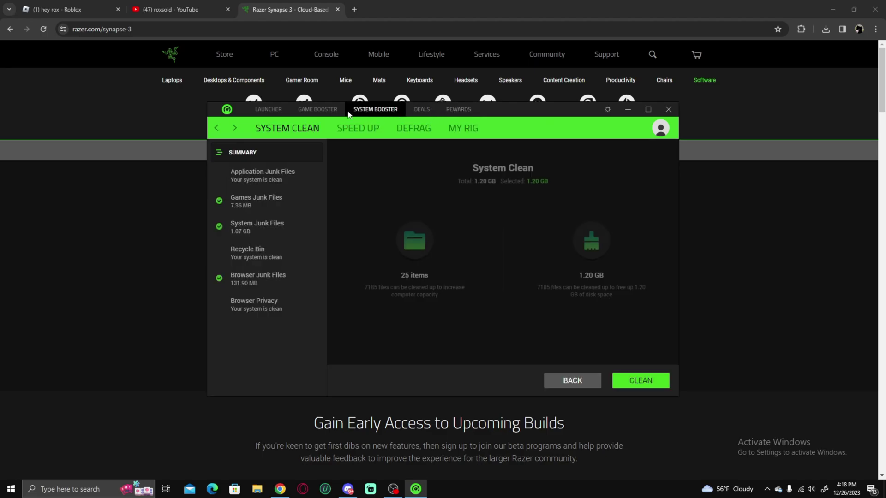
{"action": "left_click", "coordinate": [331, 113]}
{"action": "left_click", "coordinate": [277, 110]}
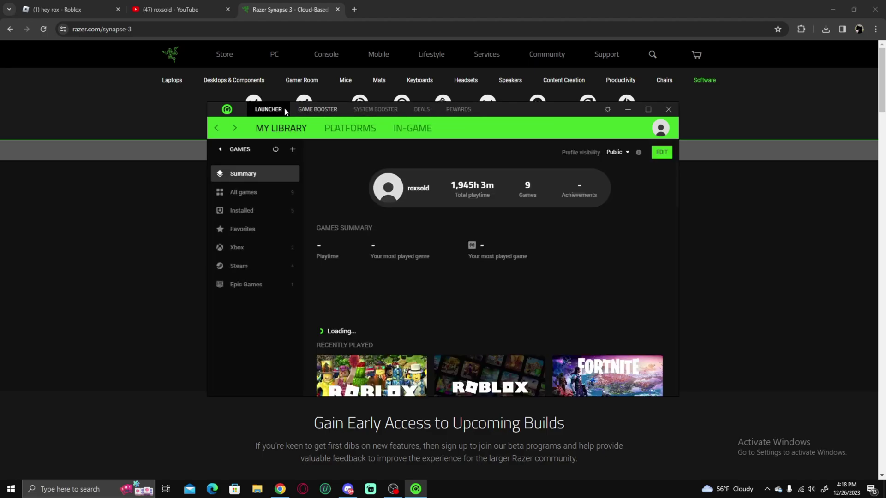
{"action": "scroll", "coordinate": [376, 288], "scroll_direction": "down", "scroll_amount": 10}
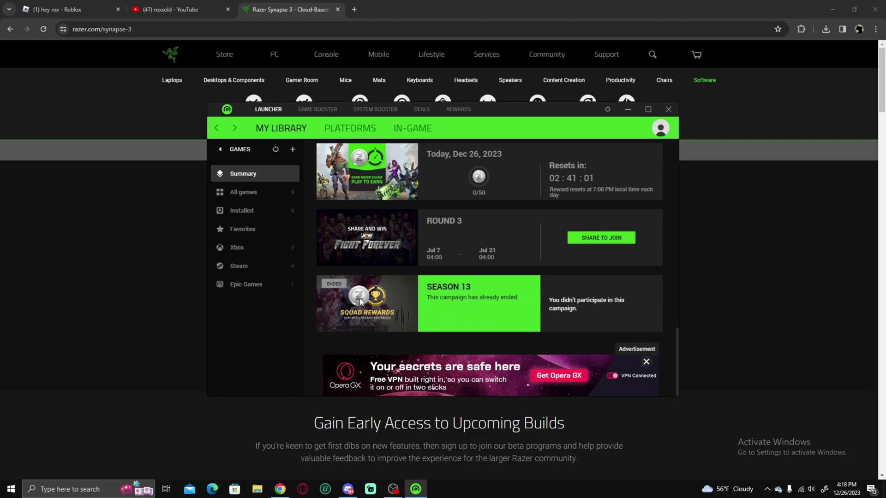
{"action": "scroll", "coordinate": [397, 306], "scroll_direction": "up", "scroll_amount": 10}
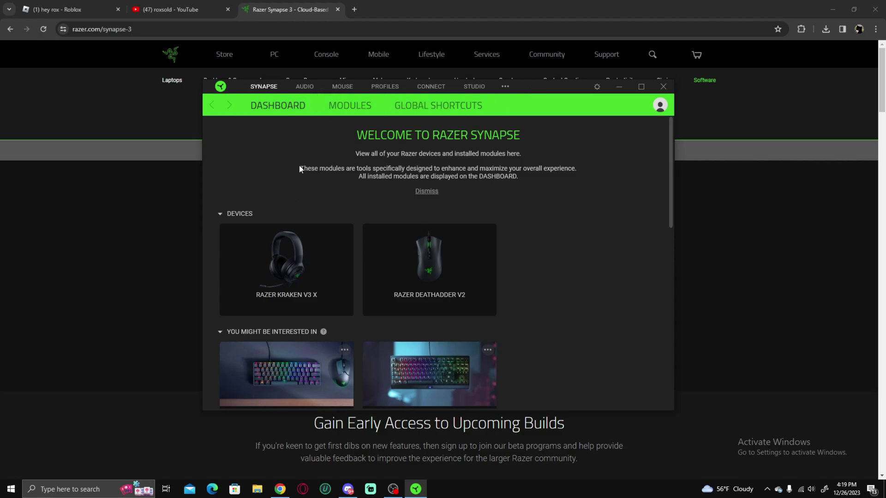
{"action": "scroll", "coordinate": [329, 286], "scroll_direction": "down", "scroll_amount": 3}
{"action": "scroll", "coordinate": [381, 294], "scroll_direction": "up", "scroll_amount": 3}
{"action": "scroll", "coordinate": [366, 296], "scroll_direction": "down", "scroll_amount": 5}
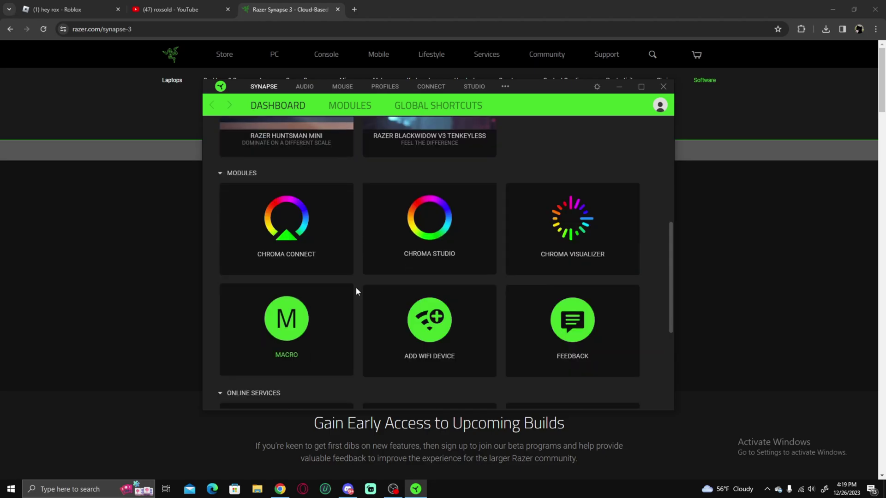
{"action": "scroll", "coordinate": [356, 287], "scroll_direction": "up", "scroll_amount": 5}
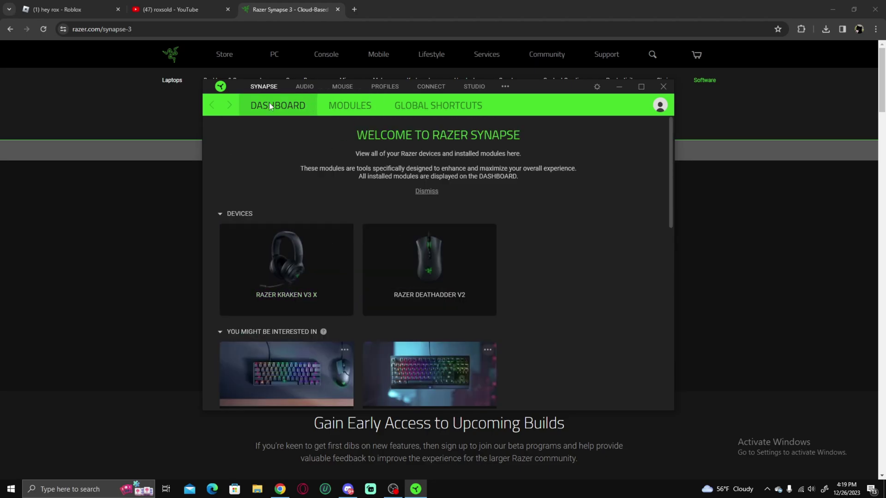
{"action": "scroll", "coordinate": [361, 210], "scroll_direction": "down", "scroll_amount": 3}
{"action": "scroll", "coordinate": [360, 212], "scroll_direction": "down", "scroll_amount": 3}
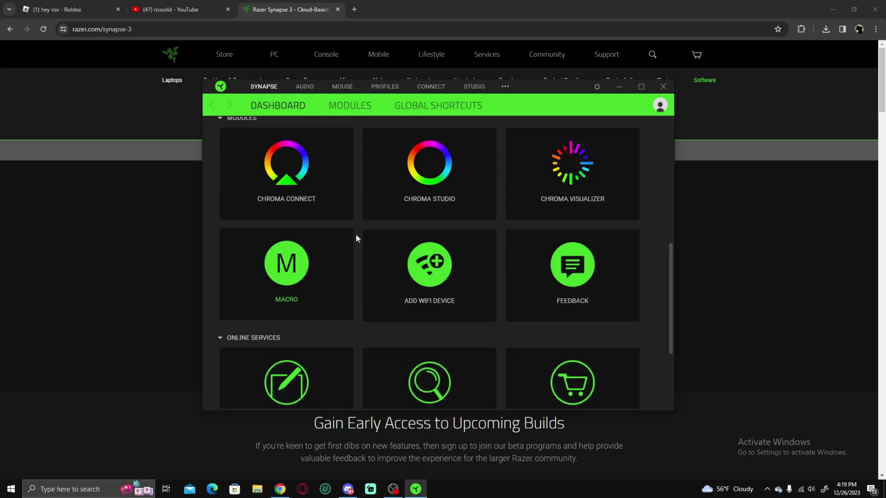
Step: Open the Macro module and delete Macro 1, confirming the deletion
{"action": "left_click", "coordinate": [283, 272]}
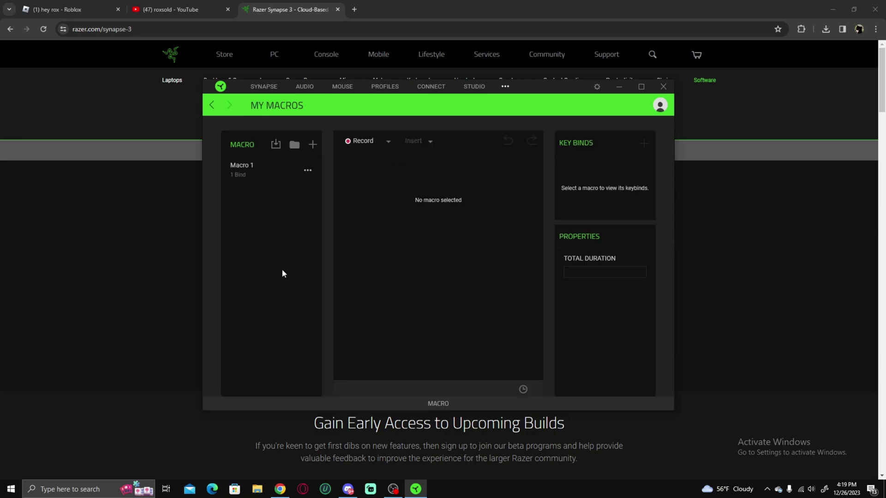
{"action": "left_click", "coordinate": [266, 176]}
{"action": "left_click", "coordinate": [311, 173]}
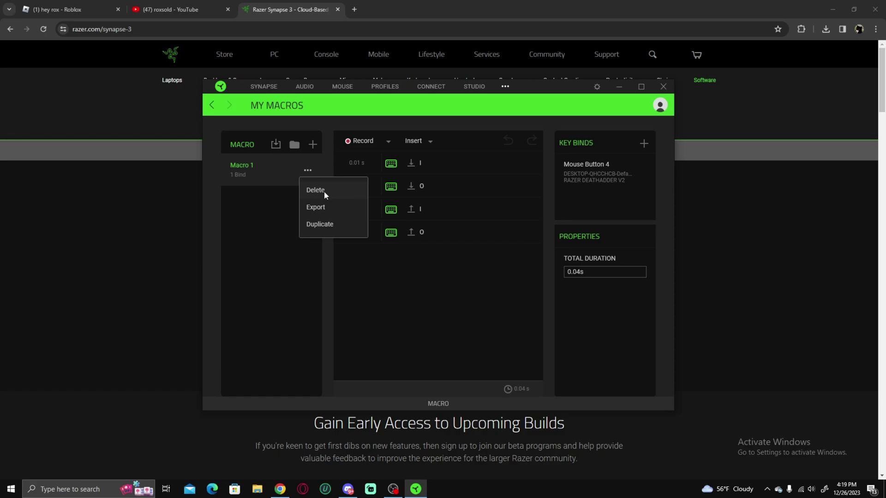
{"action": "left_click", "coordinate": [324, 191]}
{"action": "left_click", "coordinate": [352, 226]}
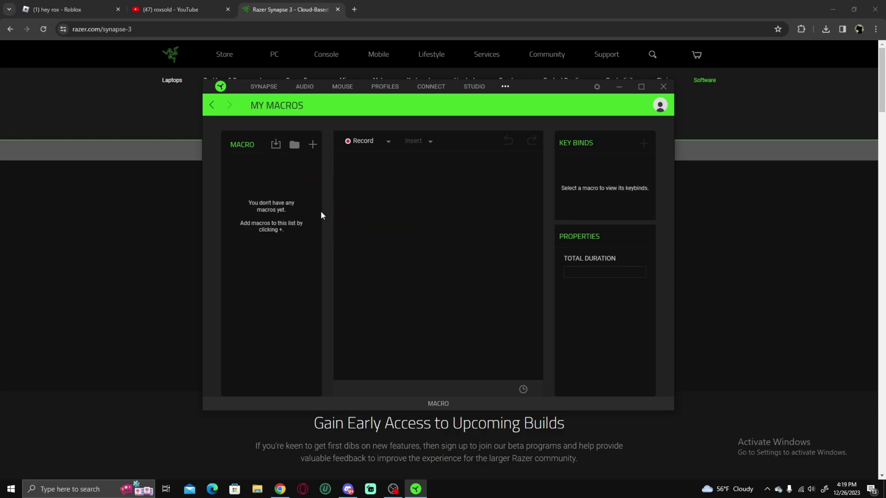
Step: Add a new macro and record I press, O press, I release, O release
{"action": "left_click", "coordinate": [313, 145]}
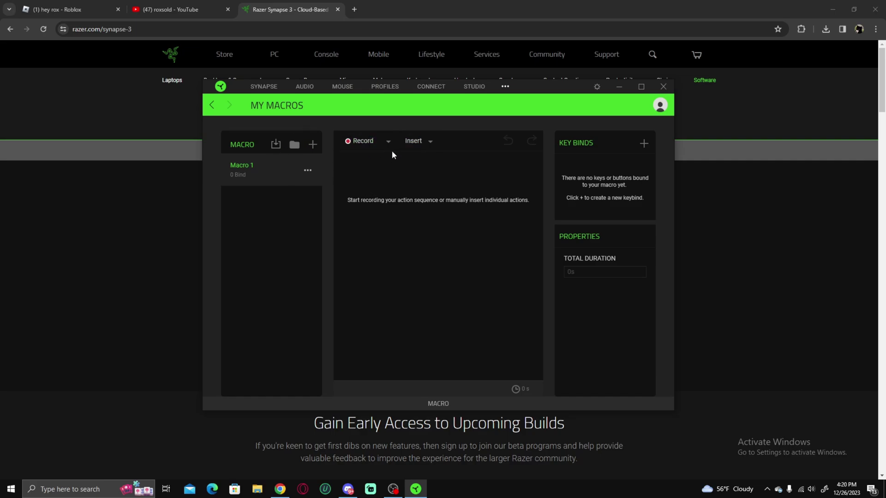
{"action": "left_click", "coordinate": [363, 142]}
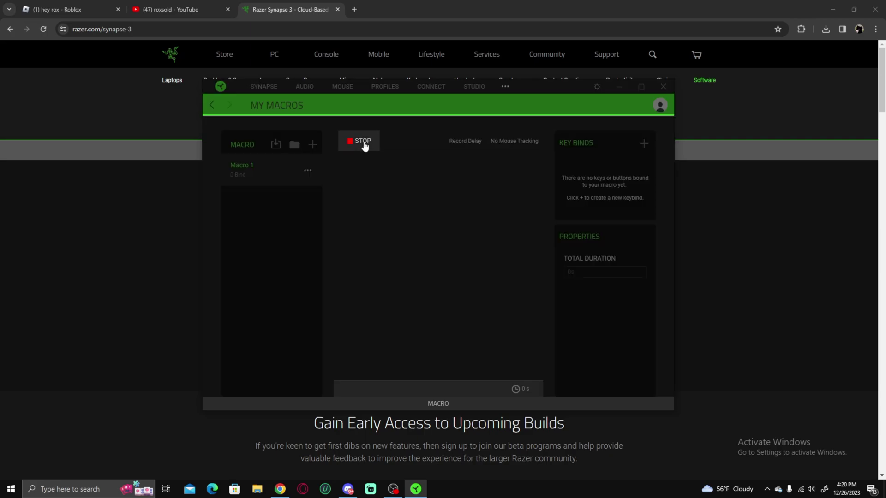
{"action": "key", "text": "i"}
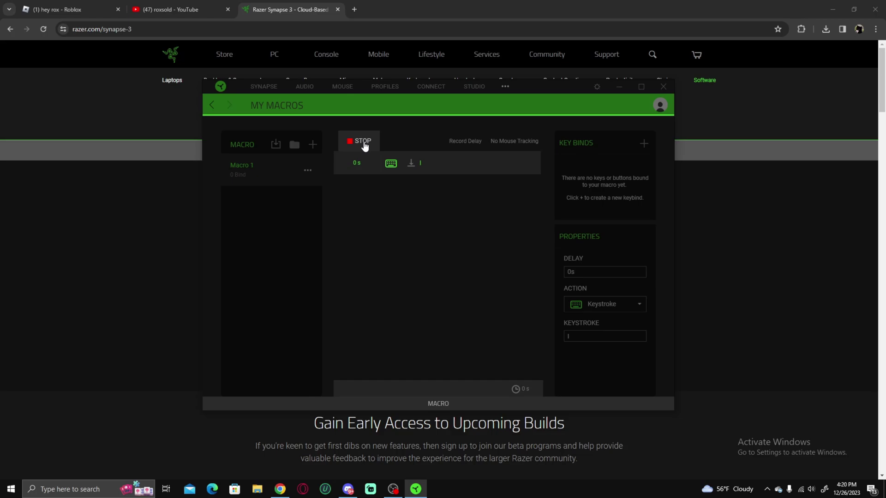
{"action": "key", "text": "o"}
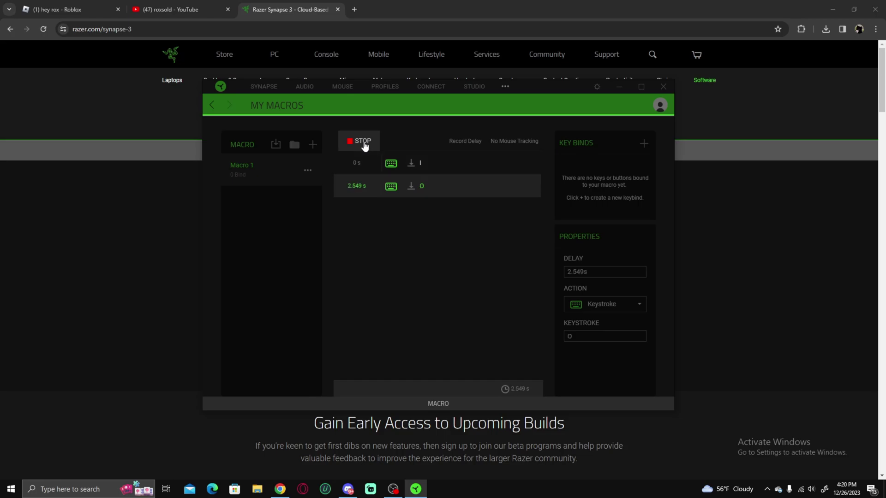
{"action": "key", "text": "i"}
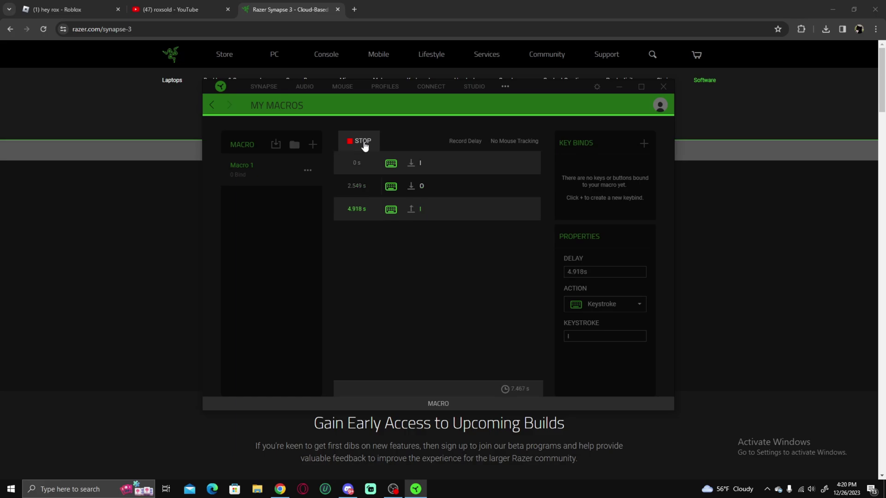
{"action": "key", "text": "o"}
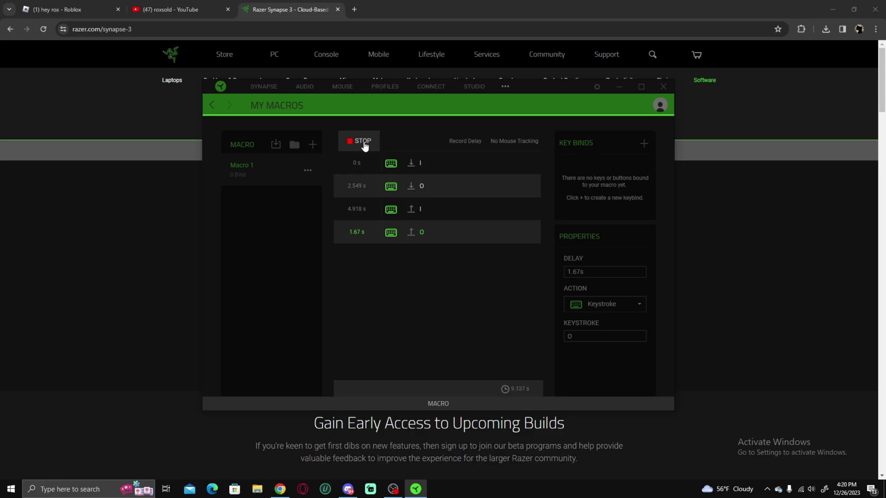
{"action": "left_click", "coordinate": [364, 142]}
{"action": "left_click", "coordinate": [358, 160]}
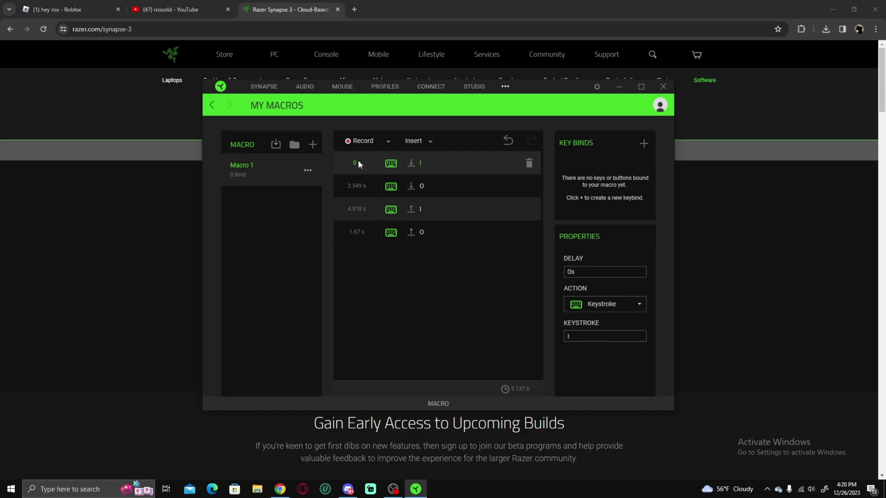
Step: Set the Delay of each of Macro 1's four keystroke steps to 0.01 s
{"action": "double_click", "coordinate": [568, 273]}
{"action": "left_click", "coordinate": [353, 184]}
{"action": "double_click", "coordinate": [578, 273]}
{"action": "type", "text": "001"}
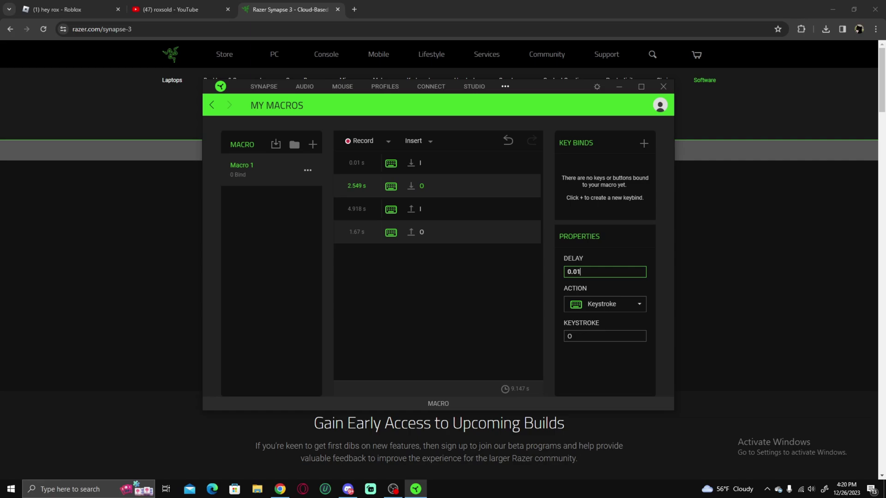
{"action": "left_click", "coordinate": [356, 205]}
{"action": "double_click", "coordinate": [581, 272]}
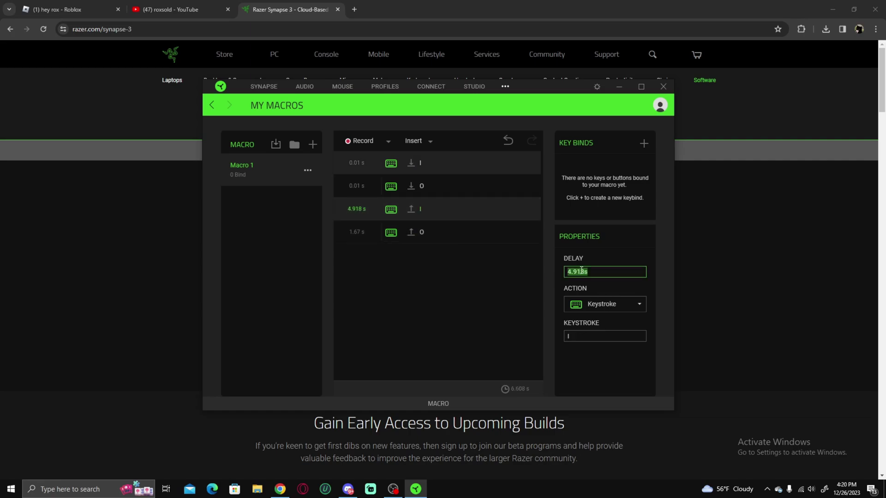
{"action": "type", "text": "0."}
{"action": "left_click", "coordinate": [360, 233]}
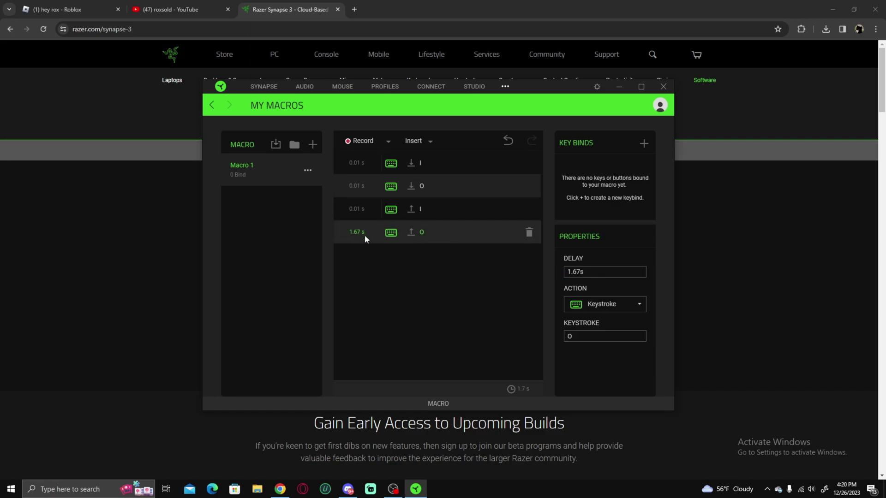
{"action": "double_click", "coordinate": [573, 270]}
{"action": "type", "text": "0.01s"}
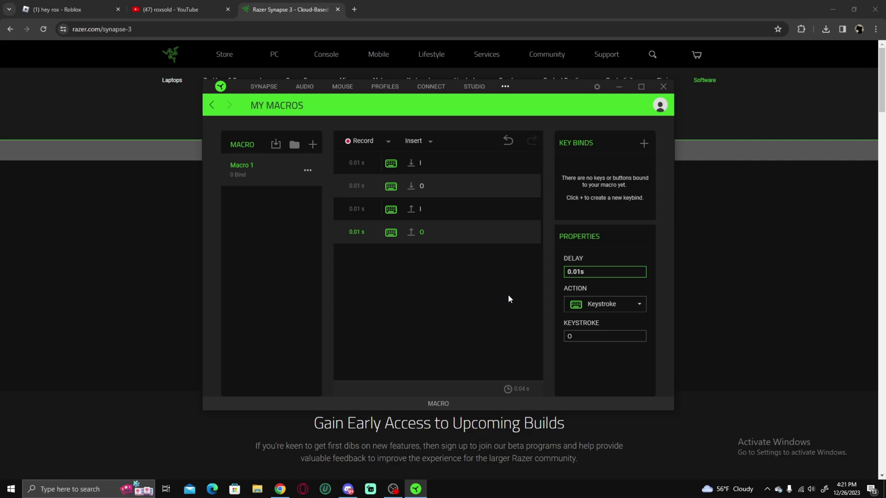
Step: Save Macro 1 as a DeathAdder V2 Mouse Button 4 bind, playing while the key is held
{"action": "left_click", "coordinate": [642, 145]}
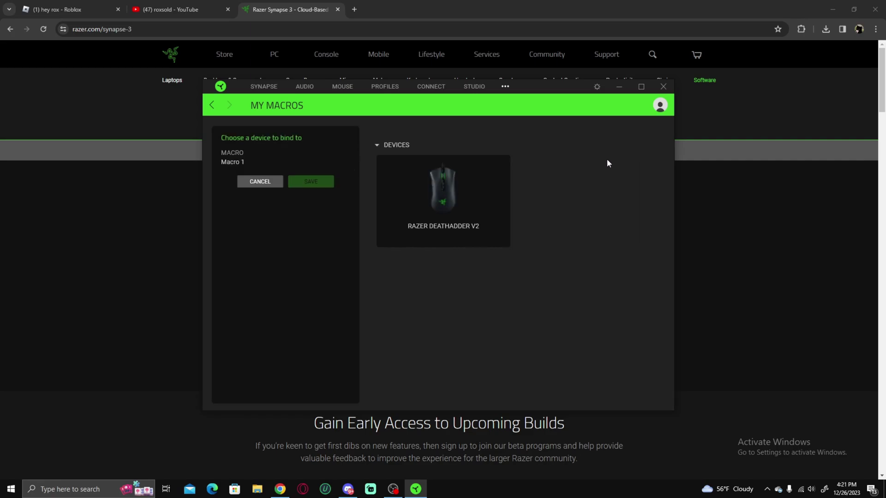
{"action": "left_click", "coordinate": [420, 202]}
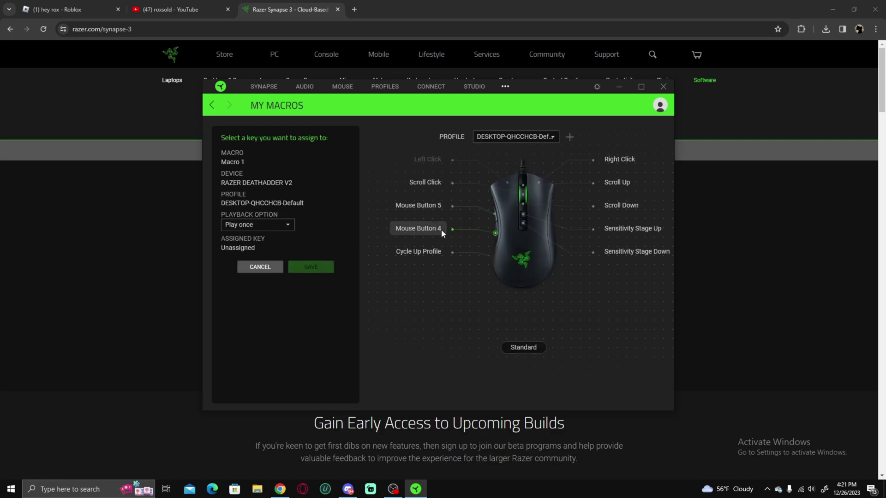
{"action": "left_click", "coordinate": [437, 229]}
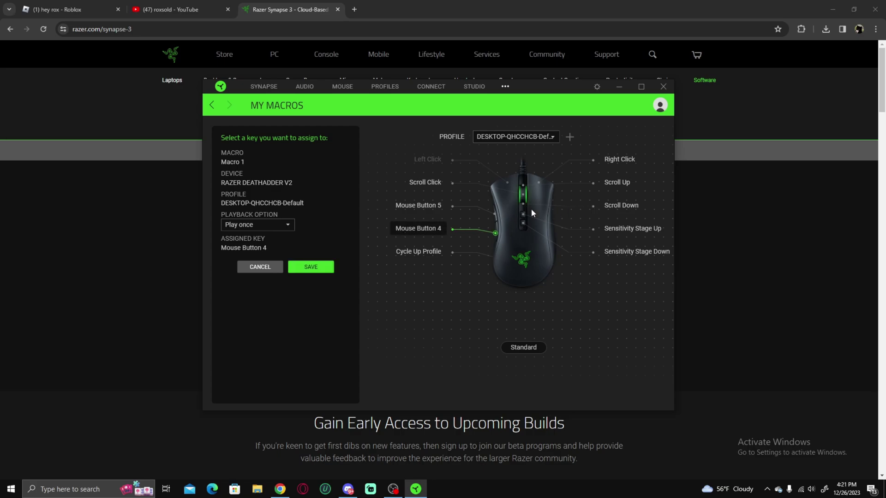
{"action": "left_click", "coordinate": [279, 226]}
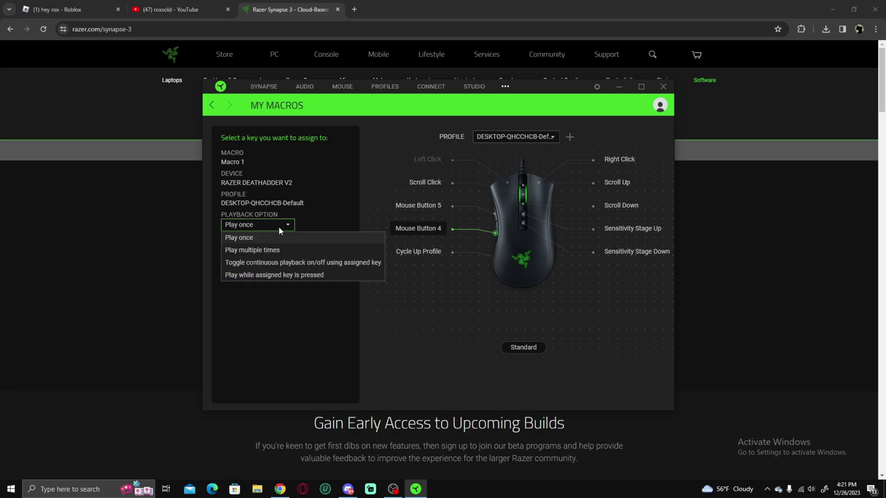
{"action": "left_click", "coordinate": [272, 275]}
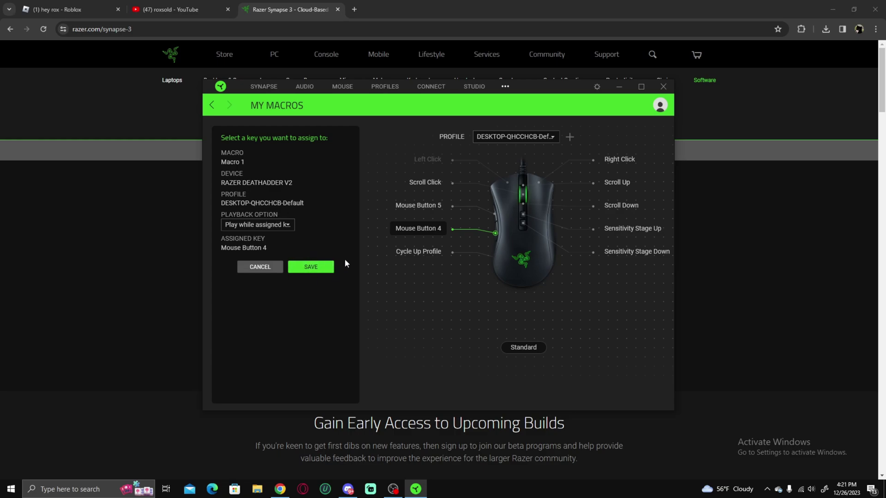
{"action": "left_click", "coordinate": [328, 268]}
{"action": "left_click", "coordinate": [311, 273]}
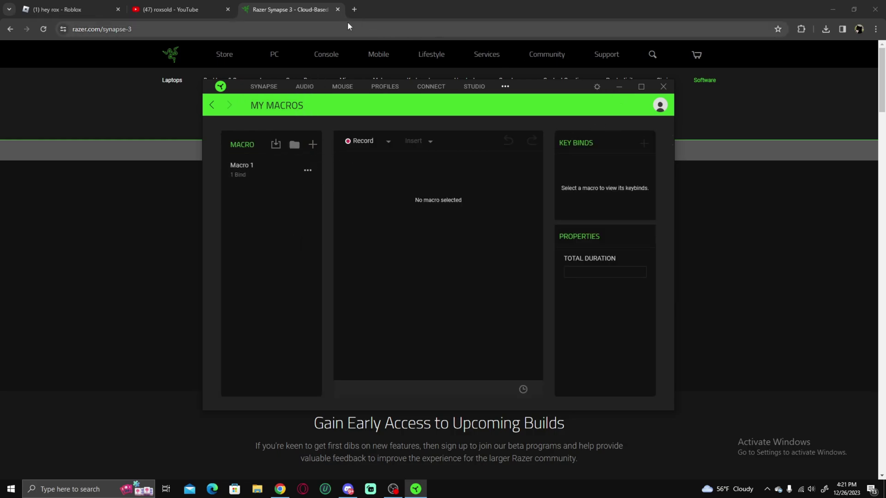
Step: Test Macro 1's repeating 'io' output in a new Chrome tab's address bar, then clear it and close the tab
{"action": "left_click", "coordinate": [269, 169]}
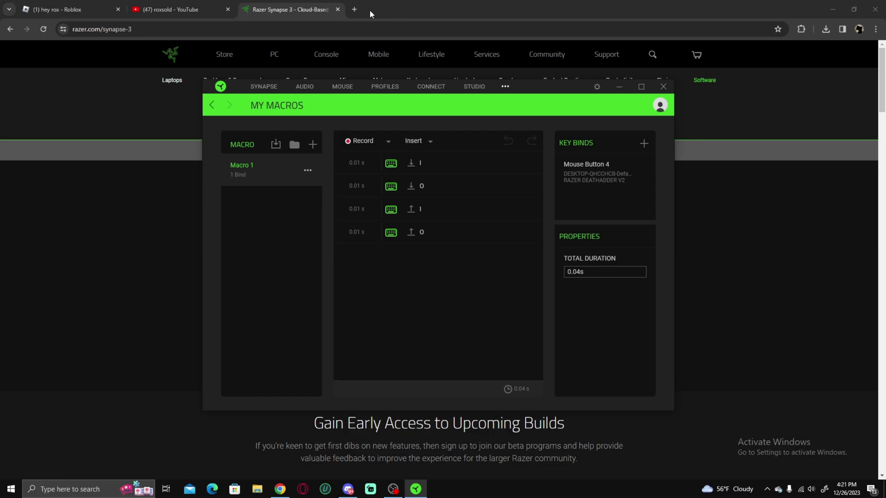
{"action": "left_click", "coordinate": [353, 9]}
{"action": "type", "text": "ioioioioioioioioioioioioioioioioioioioioioioioioioioio"}
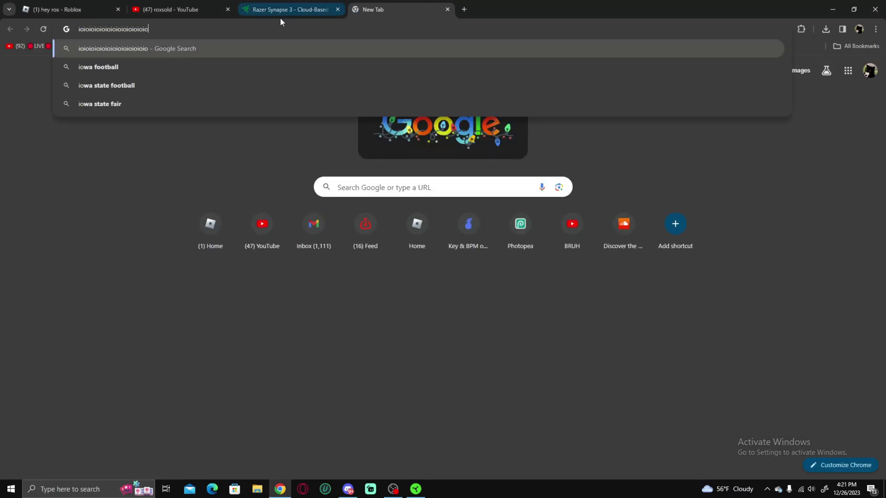
{"action": "key", "text": "ctrl+a"}
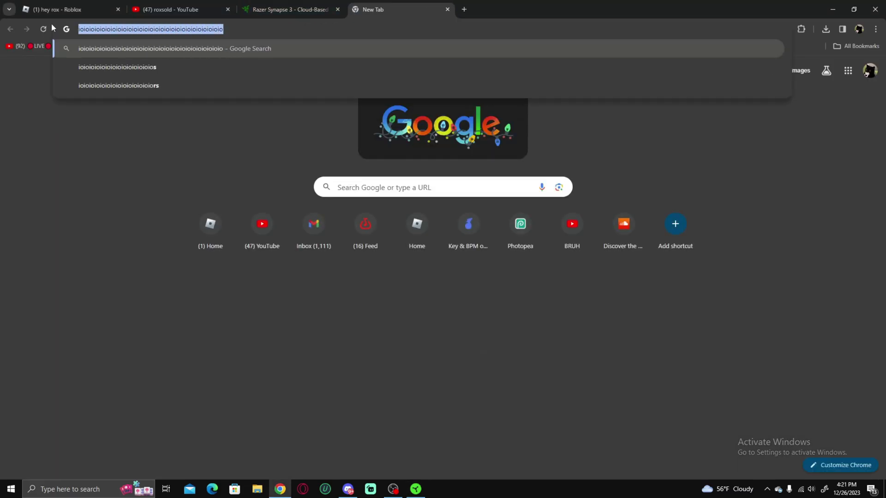
{"action": "key", "text": "BackSpace"}
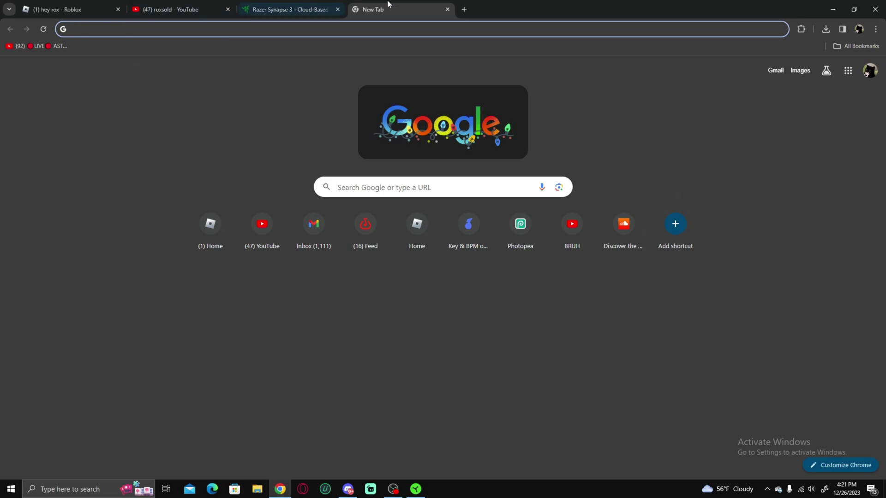
{"action": "left_click", "coordinate": [447, 9]}
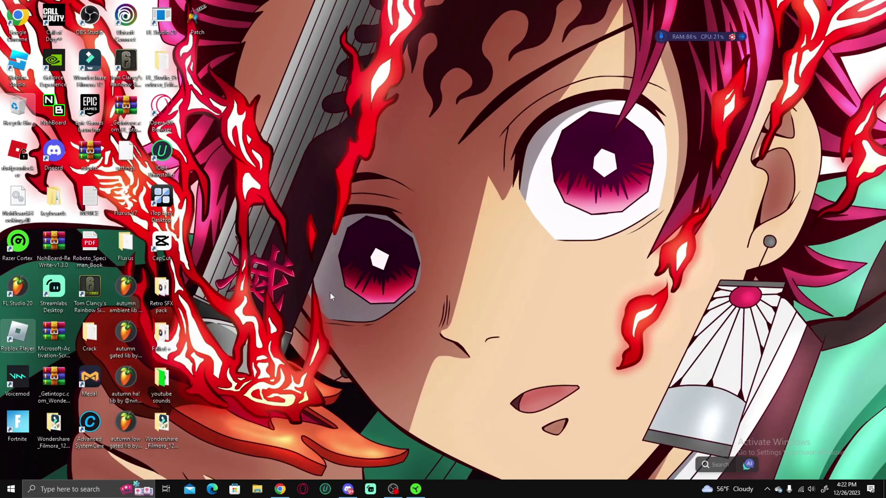
Step: Launch the Roblox FPS Unlocker and open the rbxfpsunlocker releases page showing v5.2
{"action": "double_click", "coordinate": [17, 155]}
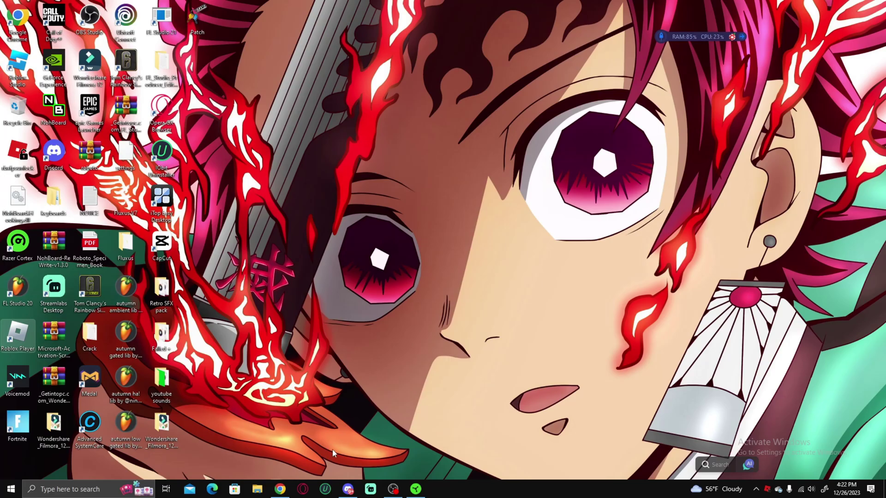
{"action": "left_click", "coordinate": [287, 489]}
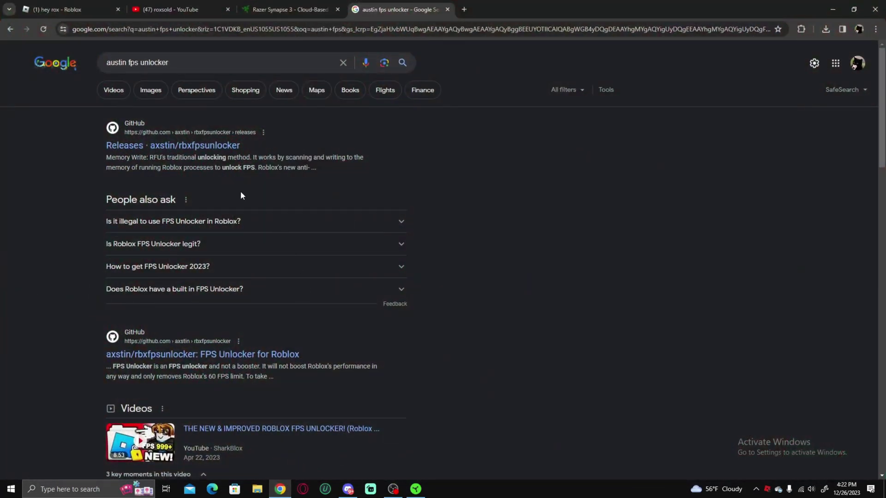
{"action": "left_click", "coordinate": [206, 147]}
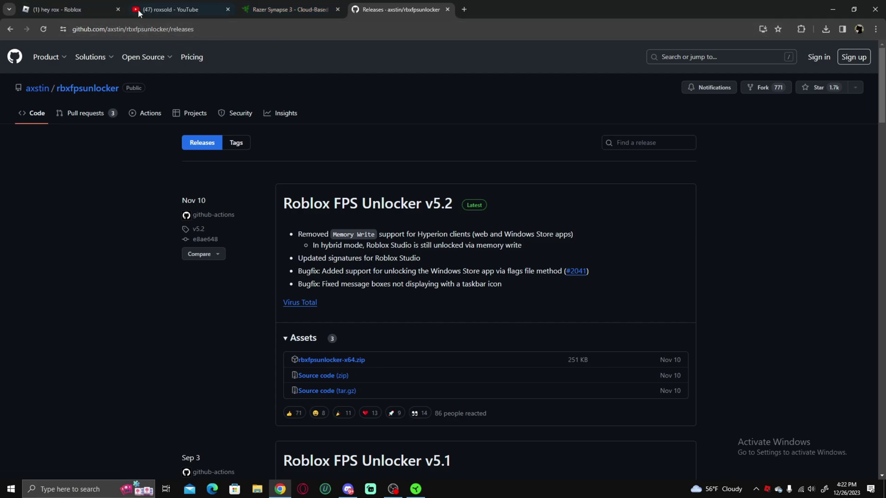
{"action": "mouse_move", "coordinate": [63, 4]}
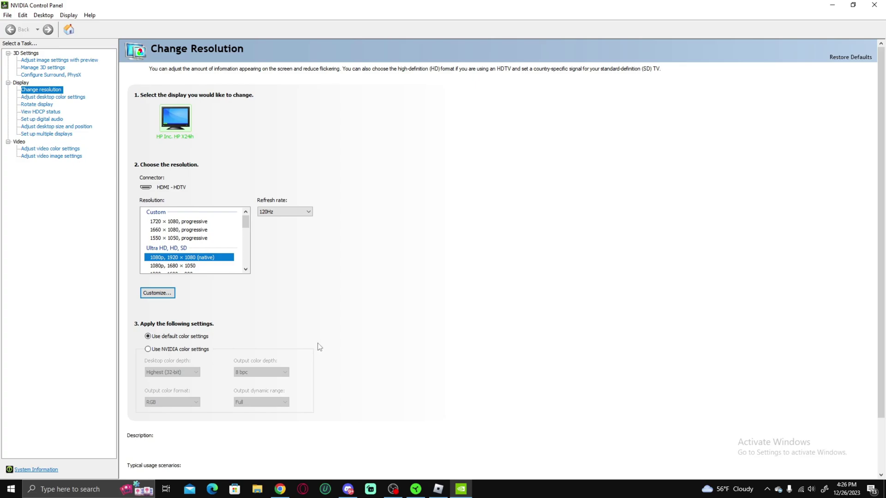
Step: Apply and keep the 1550 × 1050 resolution at 144Hz in NVIDIA Change Resolution
{"action": "scroll", "coordinate": [208, 234], "scroll_direction": "down", "scroll_amount": 1}
{"action": "scroll", "coordinate": [198, 237], "scroll_direction": "up", "scroll_amount": 1}
{"action": "left_click", "coordinate": [196, 236]}
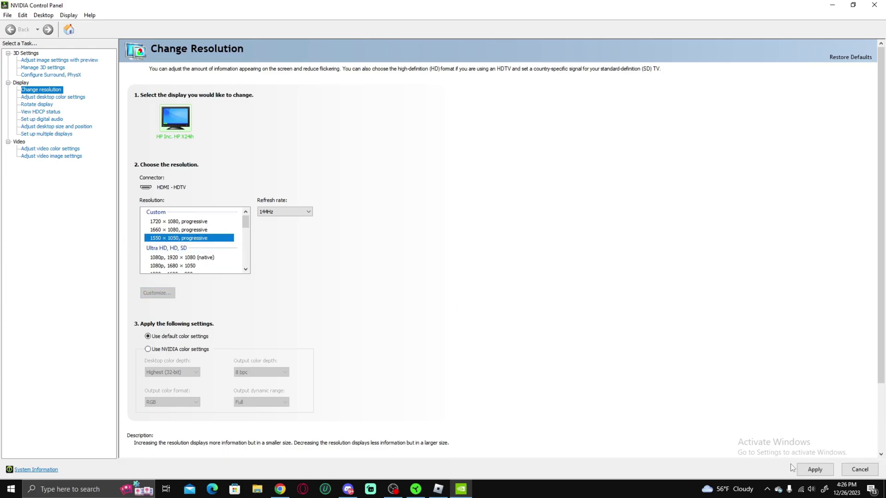
{"action": "left_click", "coordinate": [807, 471]}
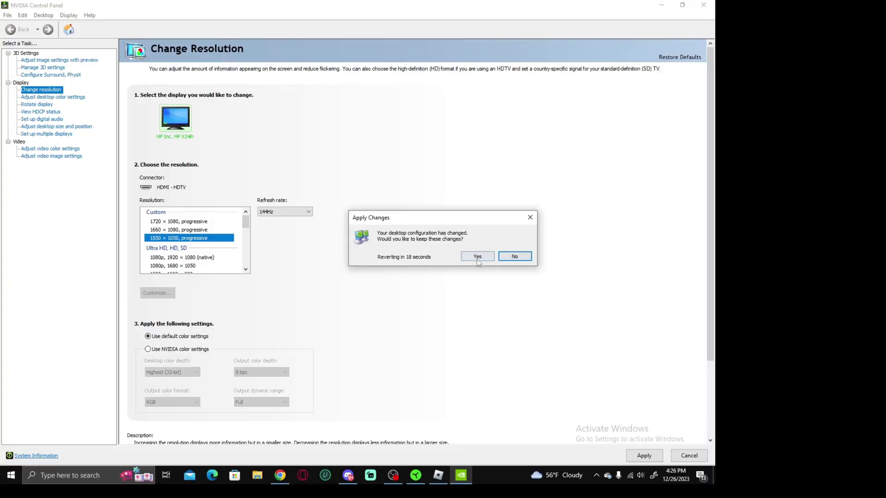
{"action": "left_click", "coordinate": [477, 258]}
{"action": "left_click", "coordinate": [392, 481]}
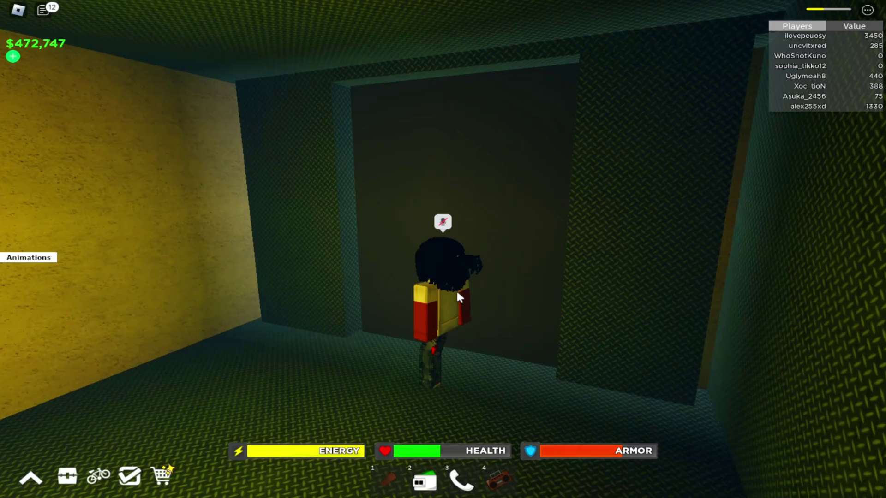
Step: Walk the Roblox character down the street toward the window
{"action": "key", "text": "Left"}
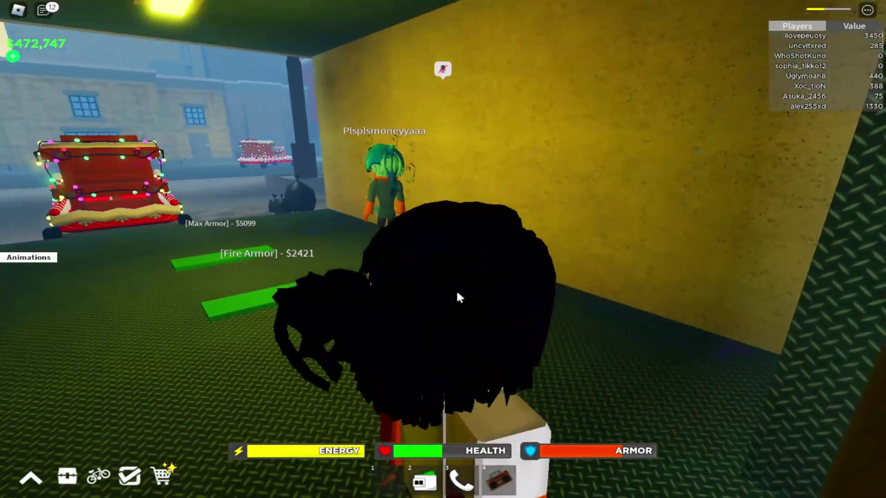
{"action": "key", "text": "w"}
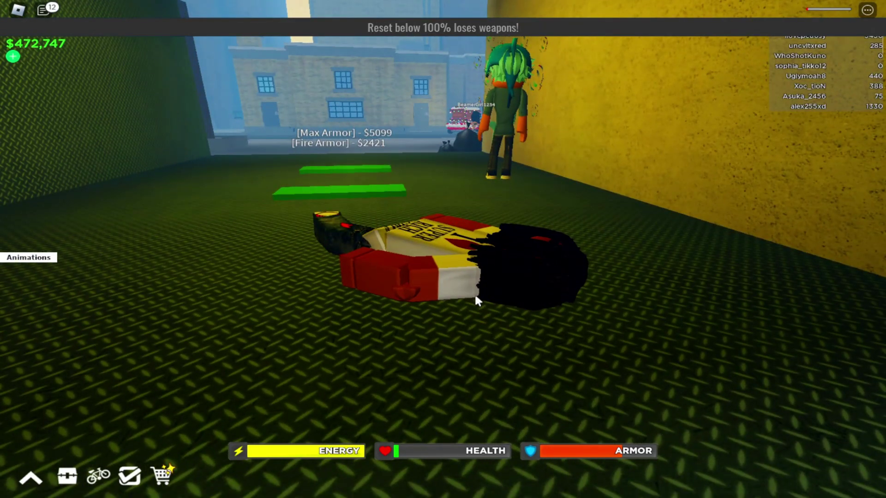
{"action": "key", "text": "w"}
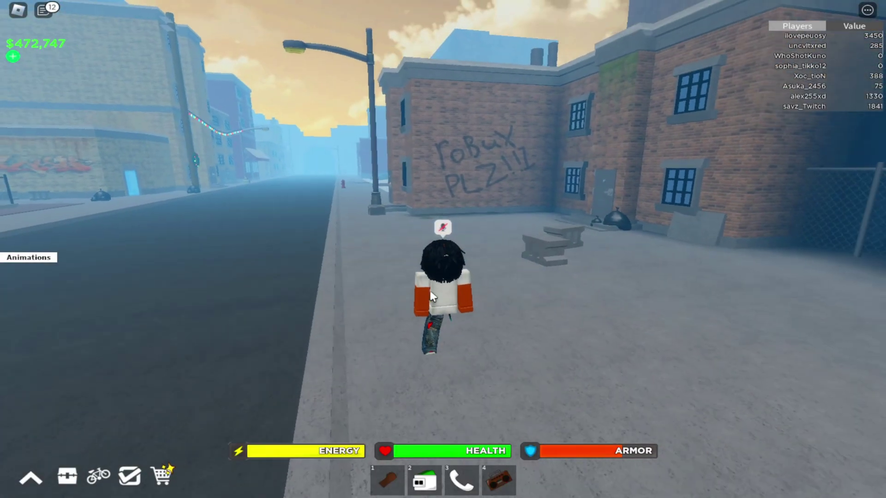
{"action": "key", "text": "Left"}
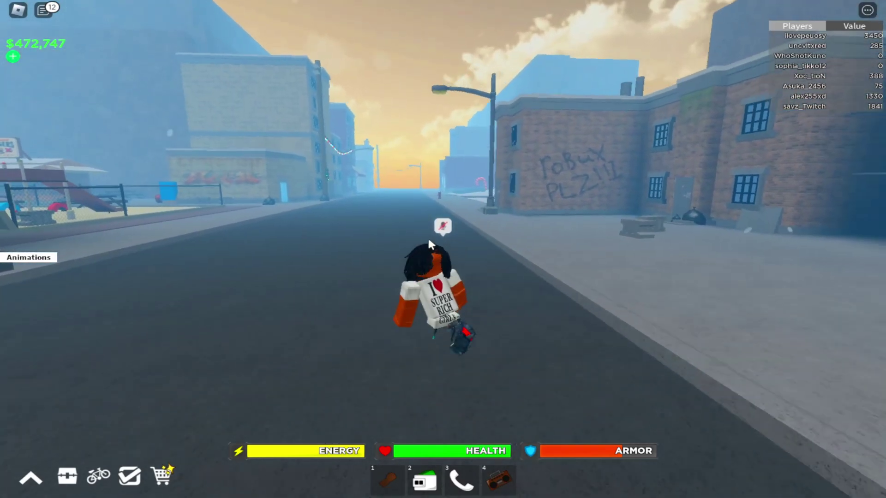
Step: Drop Graphics Quality to minimum, then open the game's own settings panel with Low GFX
{"action": "key", "text": "Escape"}
{"action": "left_click", "coordinate": [358, 81]}
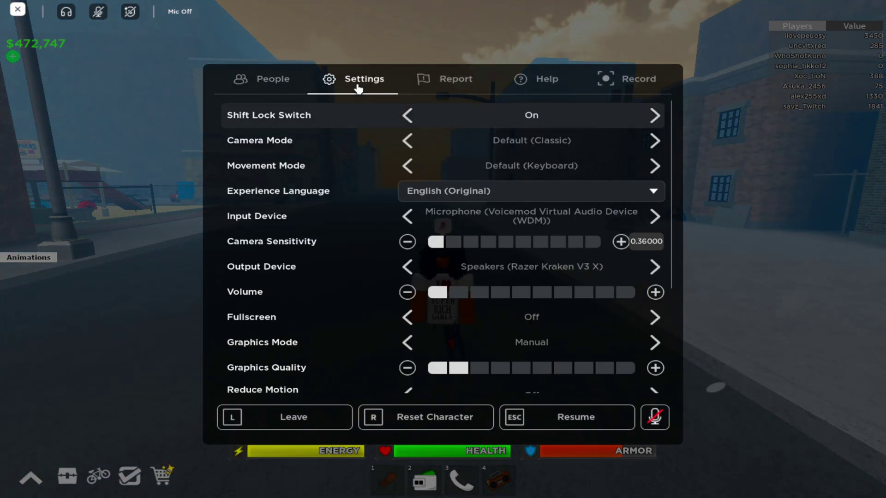
{"action": "mouse_move", "coordinate": [457, 367]}
{"action": "left_mouse_down"}
{"action": "mouse_move", "coordinate": [444, 374]}
{"action": "mouse_move", "coordinate": [453, 377]}
{"action": "mouse_move", "coordinate": [444, 374]}
{"action": "left_mouse_up"}
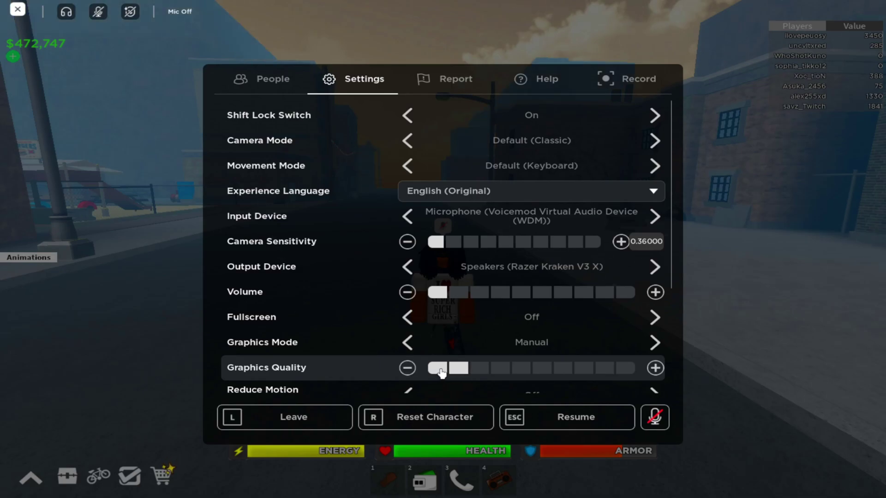
{"action": "left_click", "coordinate": [18, 9]}
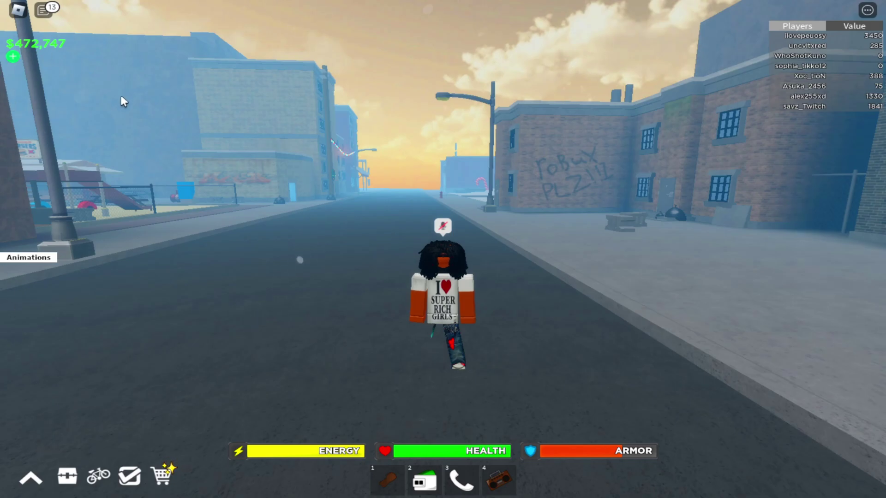
{"action": "left_click", "coordinate": [32, 489]}
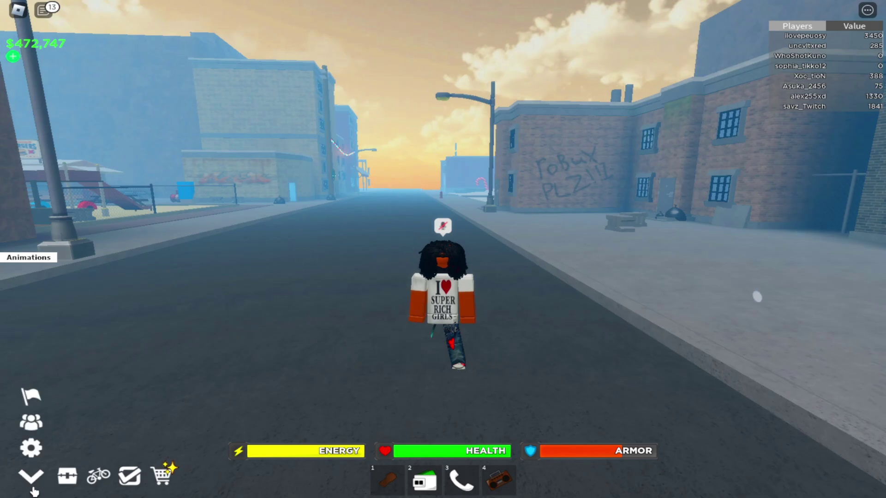
{"action": "left_click", "coordinate": [31, 448]}
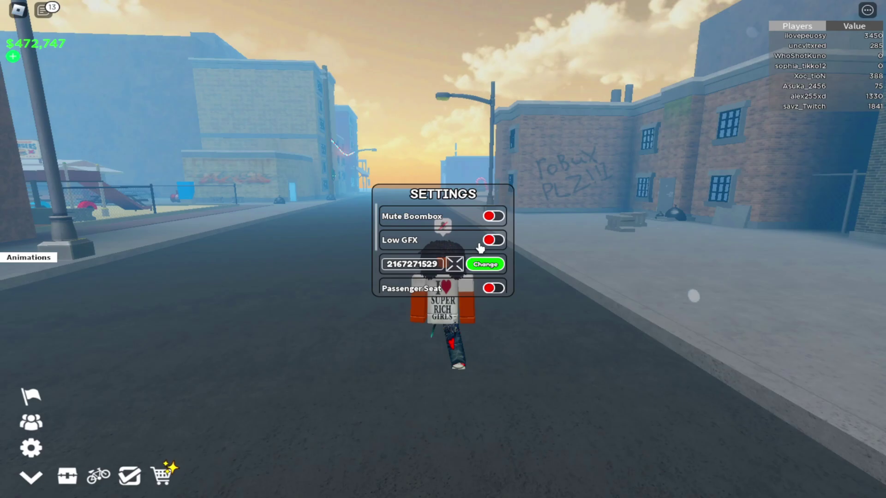